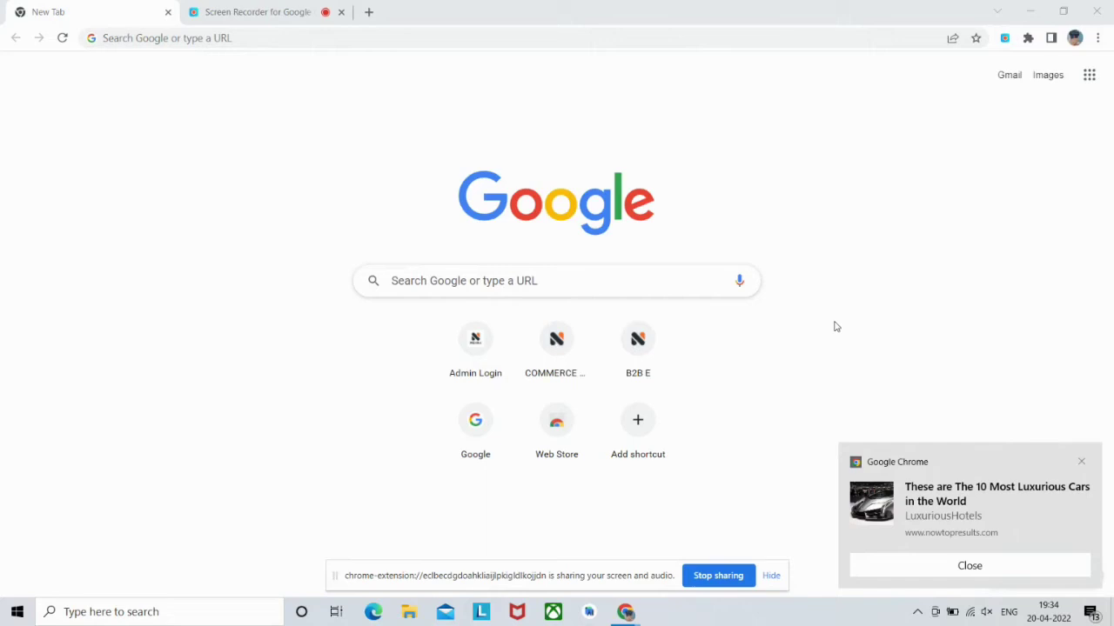
# Search Google for 'godaddy' and open the GoDaddy Official Site result.
pyautogui.click(1079, 463)
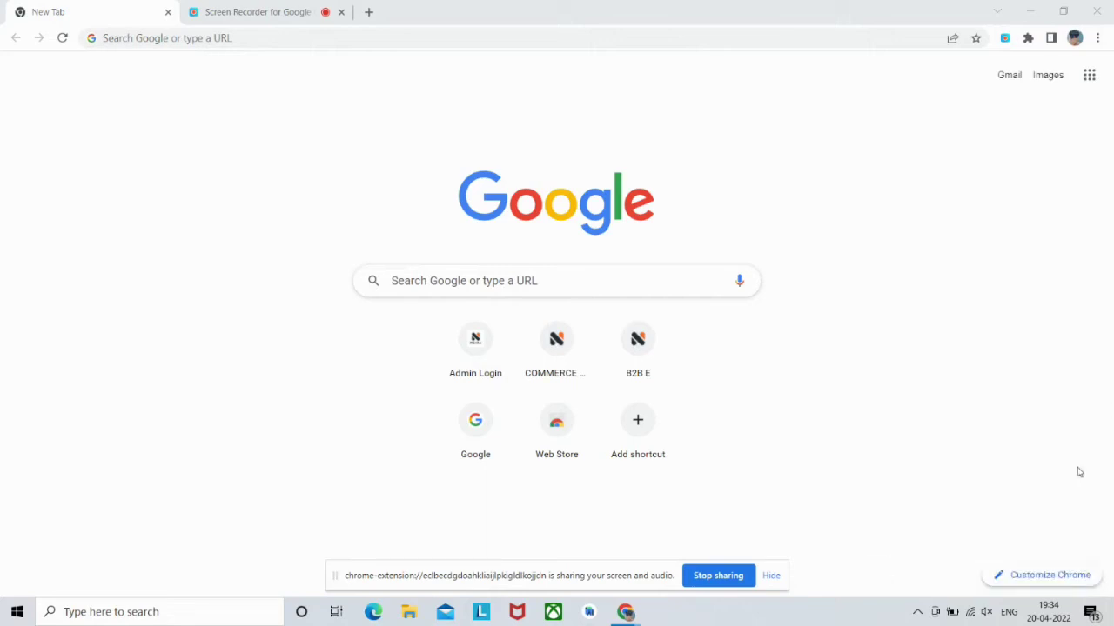
pyautogui.click(545, 277)
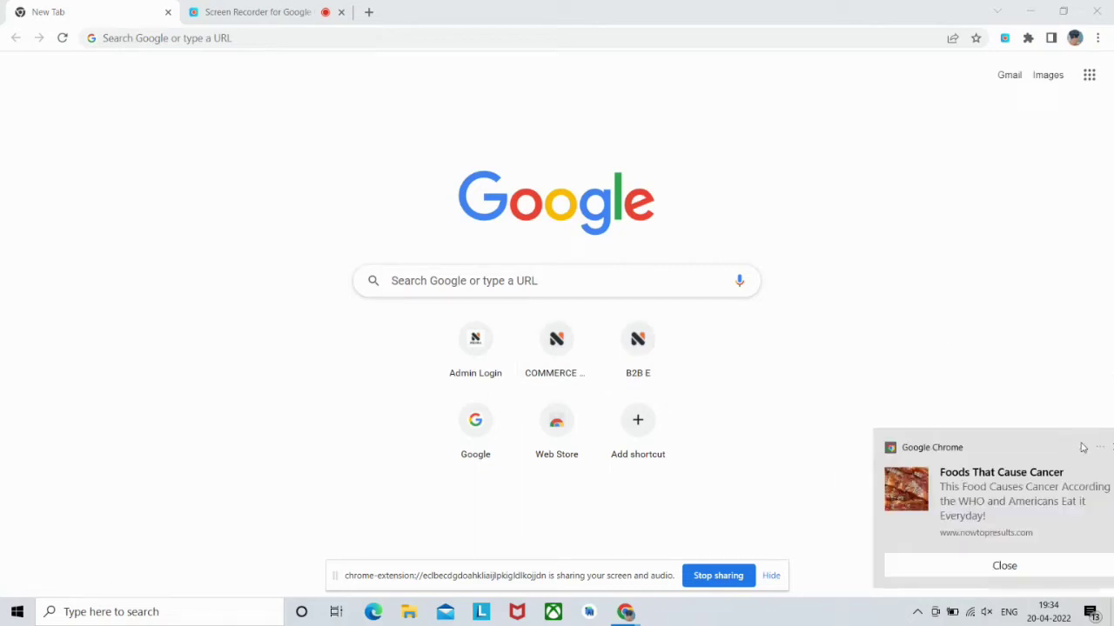
pyautogui.click(523, 281)
pyautogui.write('godaddy')
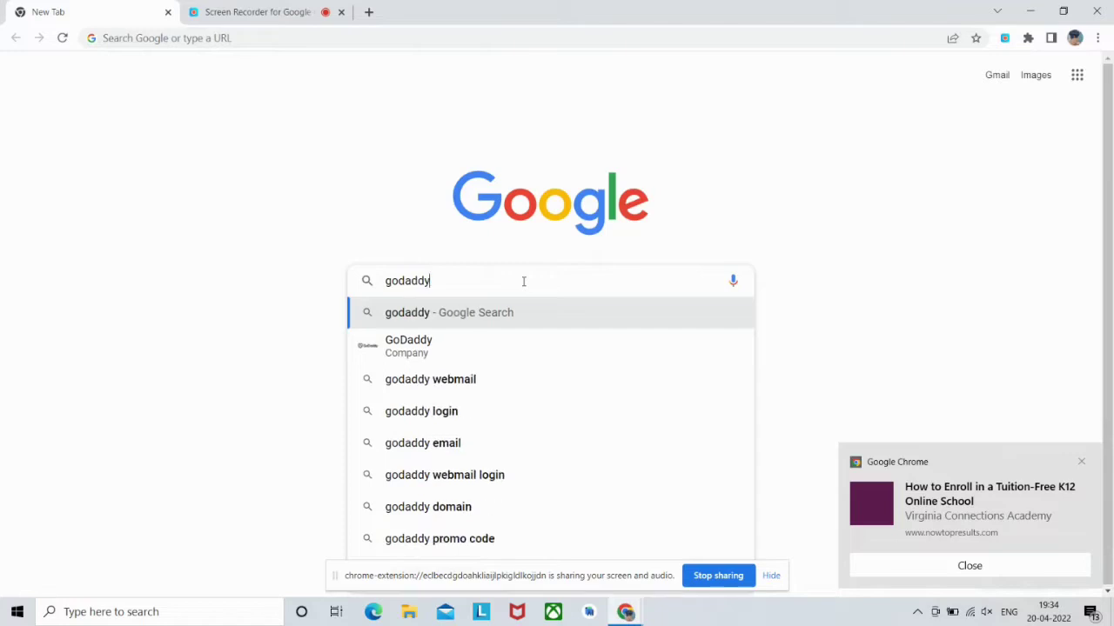
pyautogui.press('Return')
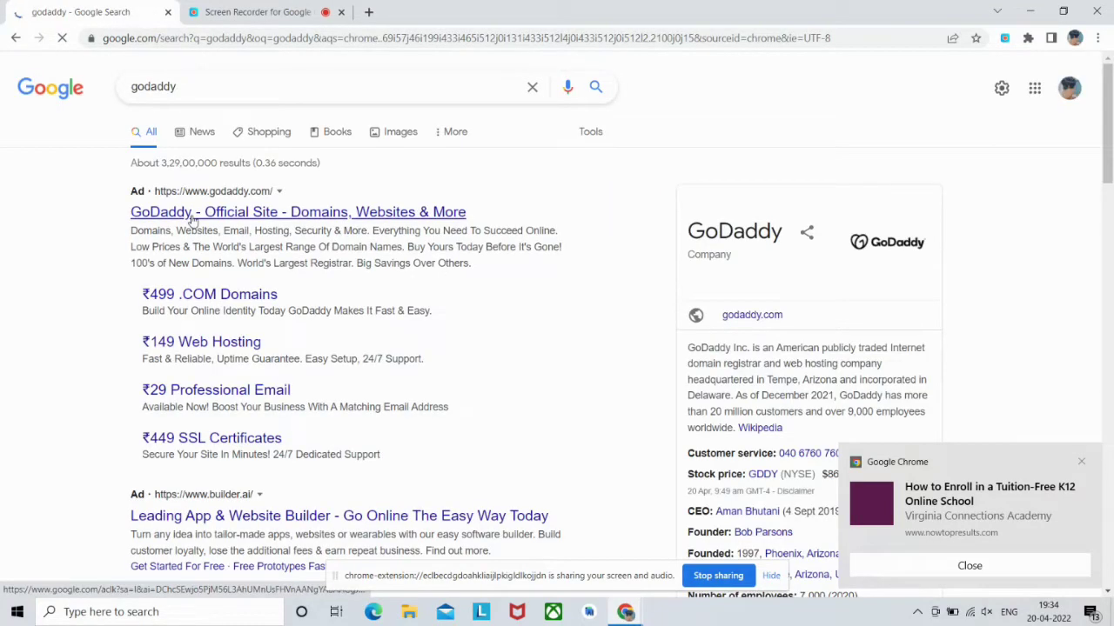
pyautogui.click(193, 217)
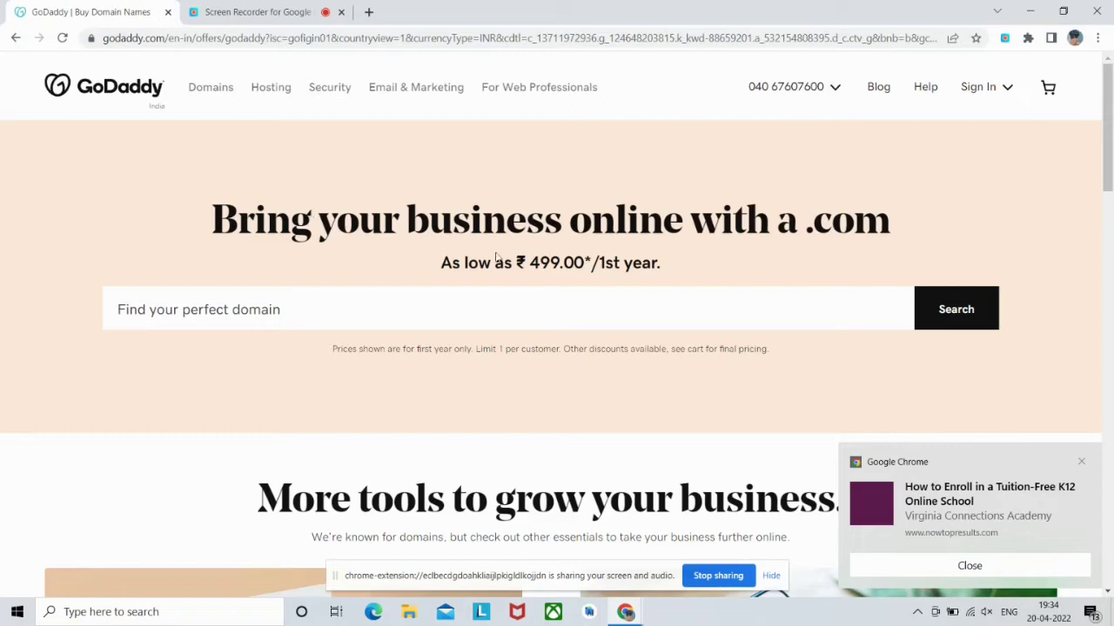
# Search GoDaddy for guwahatiartist.com and see it available at ₹499.00 for the first year.
pyautogui.click(1081, 463)
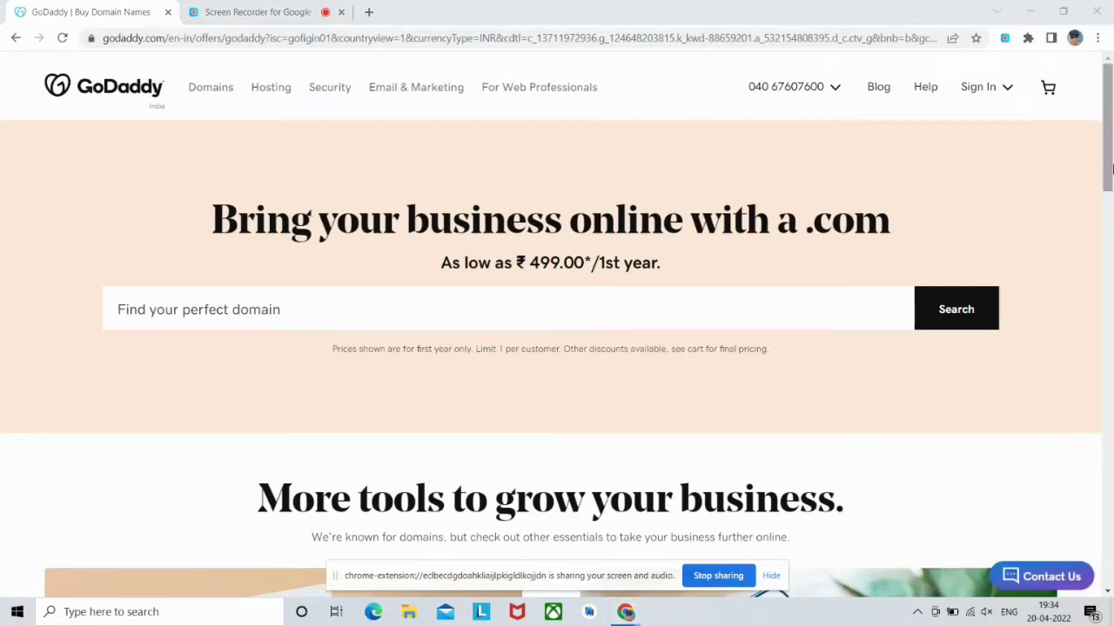
pyautogui.scroll(-2, 1111, 148)
pyautogui.scroll(2, 1111, 148)
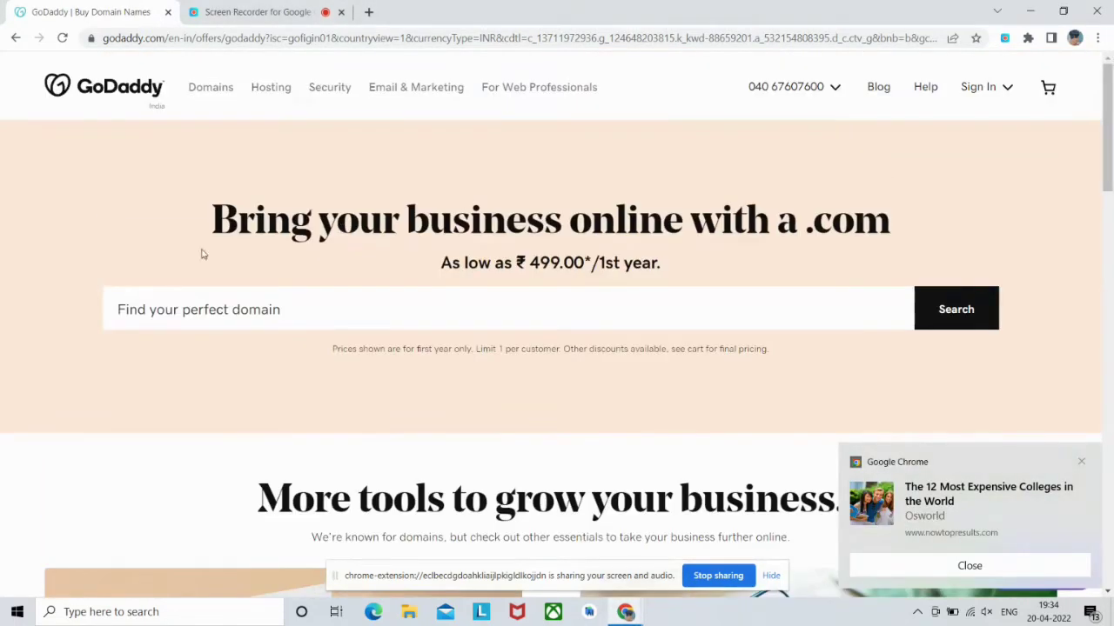
pyautogui.click(331, 311)
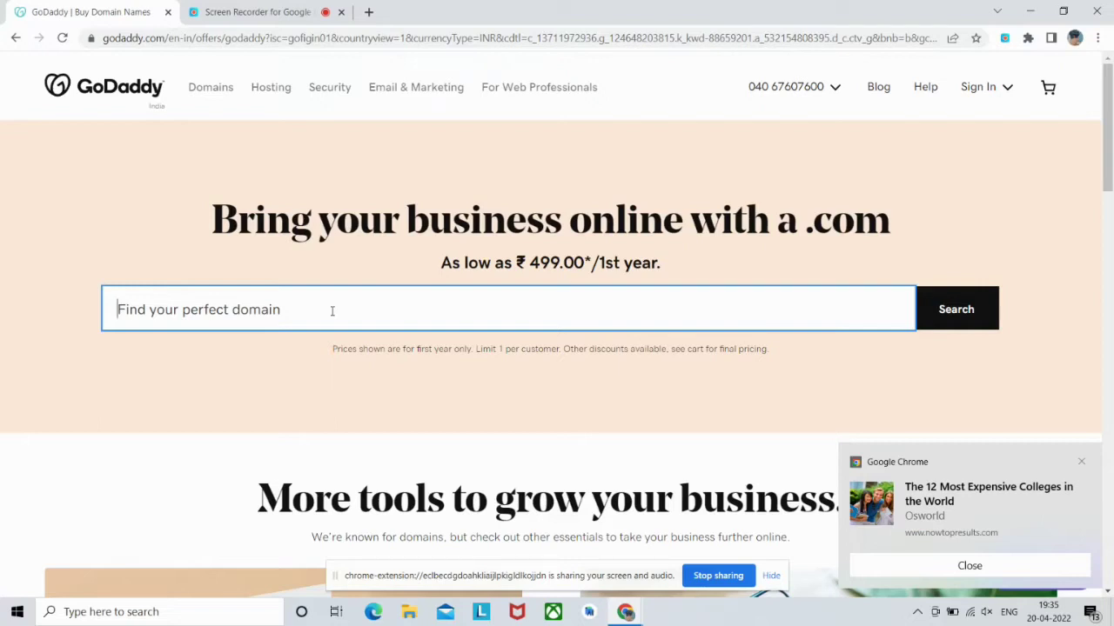
pyautogui.write('gu')
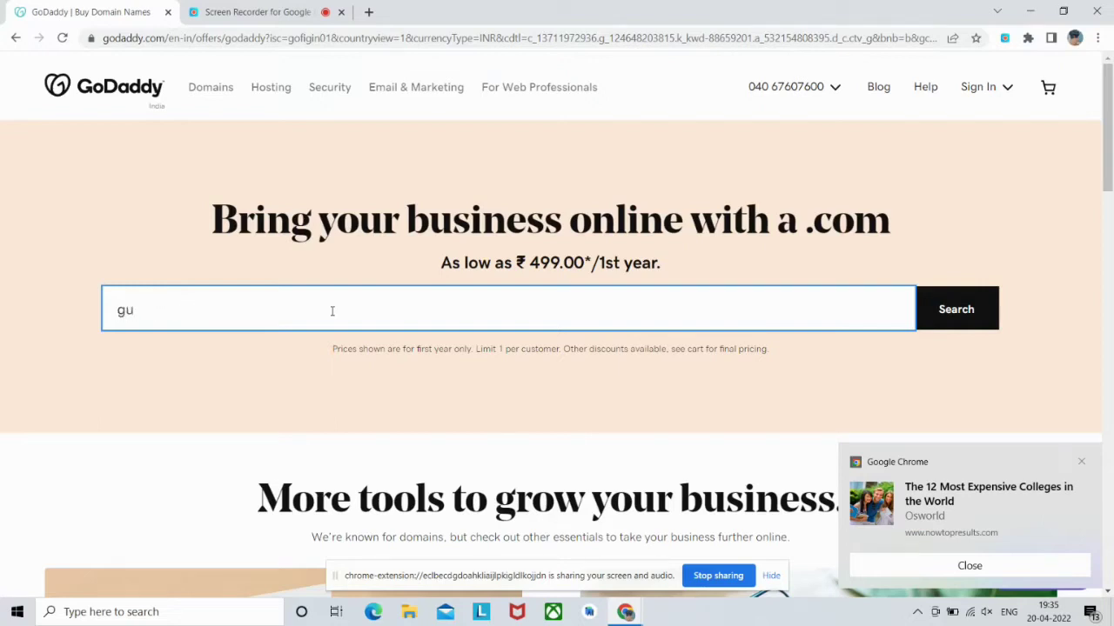
pyautogui.write('wahatiartist')
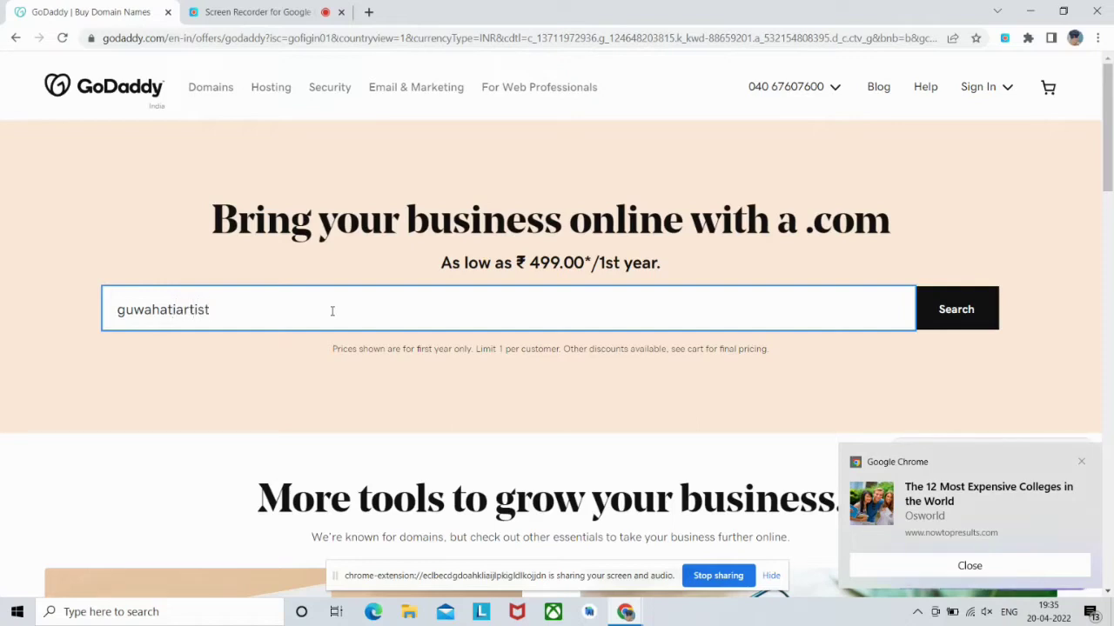
pyautogui.write('.com')
pyautogui.press('Return')
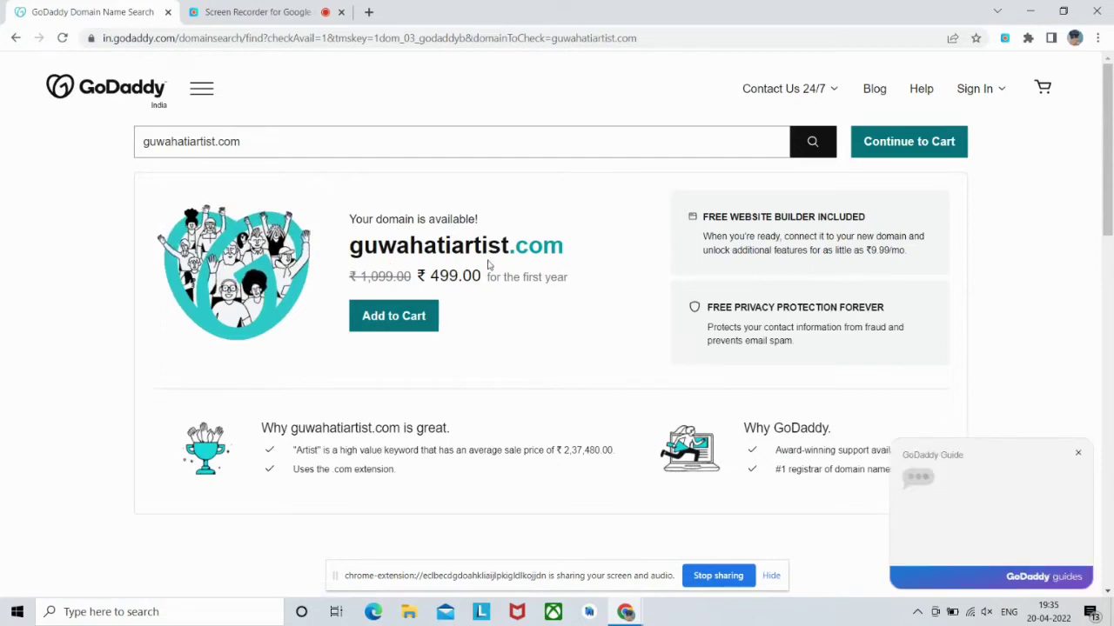
# Close the GoDaddy Guide widget and add guwahatiartist.com to the cart as a 2-year .COM.
pyautogui.click(1078, 456)
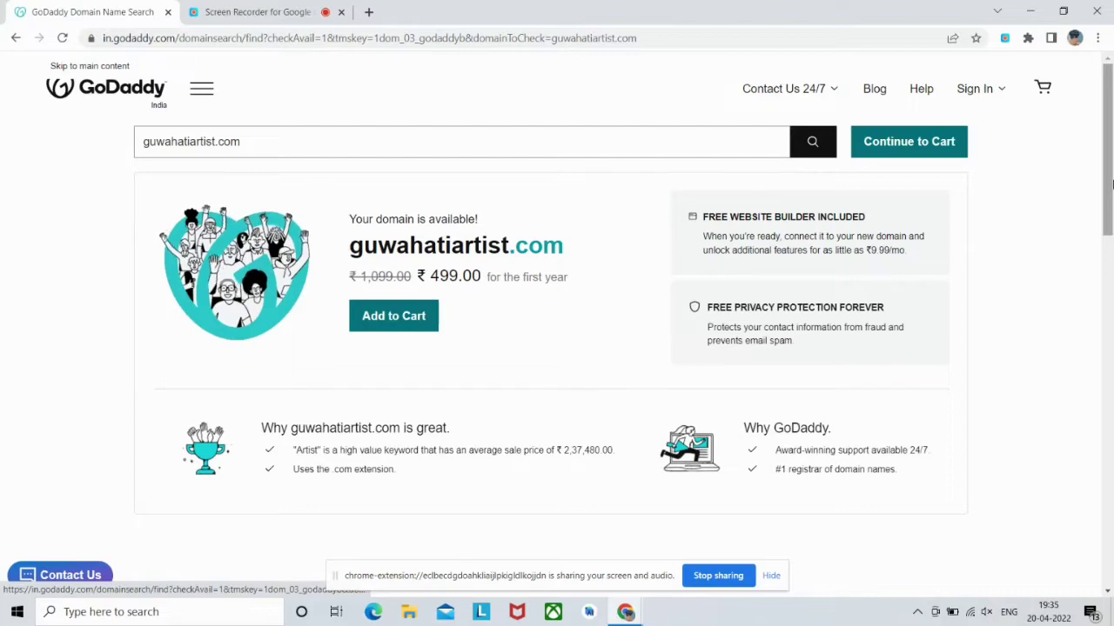
pyautogui.moveTo(1111, 184)
pyautogui.mouseDown()
pyautogui.moveTo(1111, 291)
pyautogui.moveTo(1111, 187)
pyautogui.mouseUp()
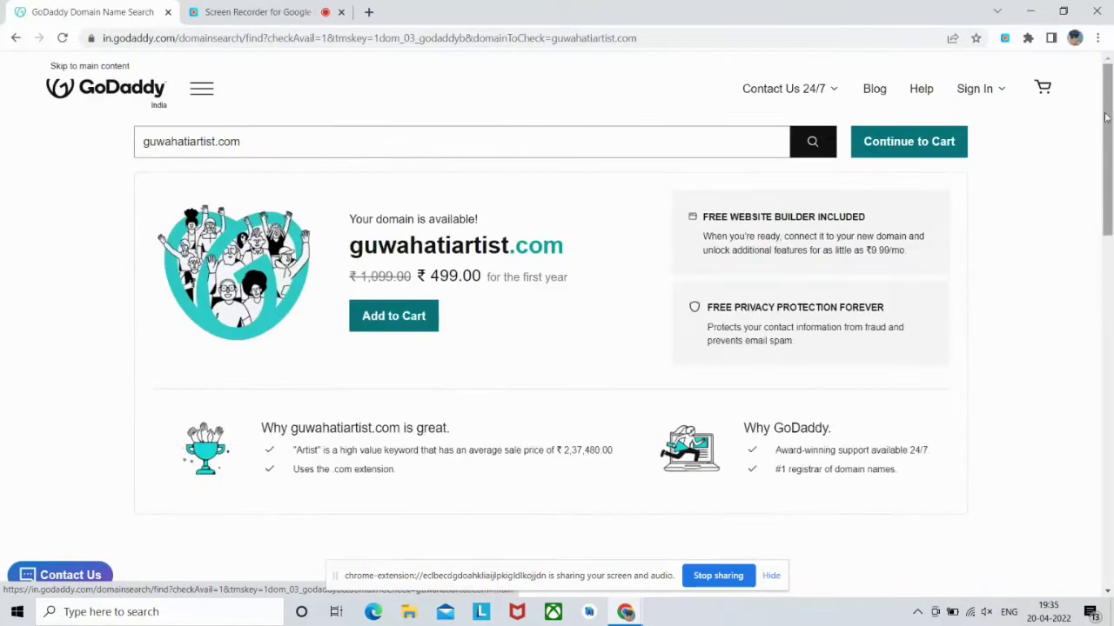
pyautogui.click(401, 316)
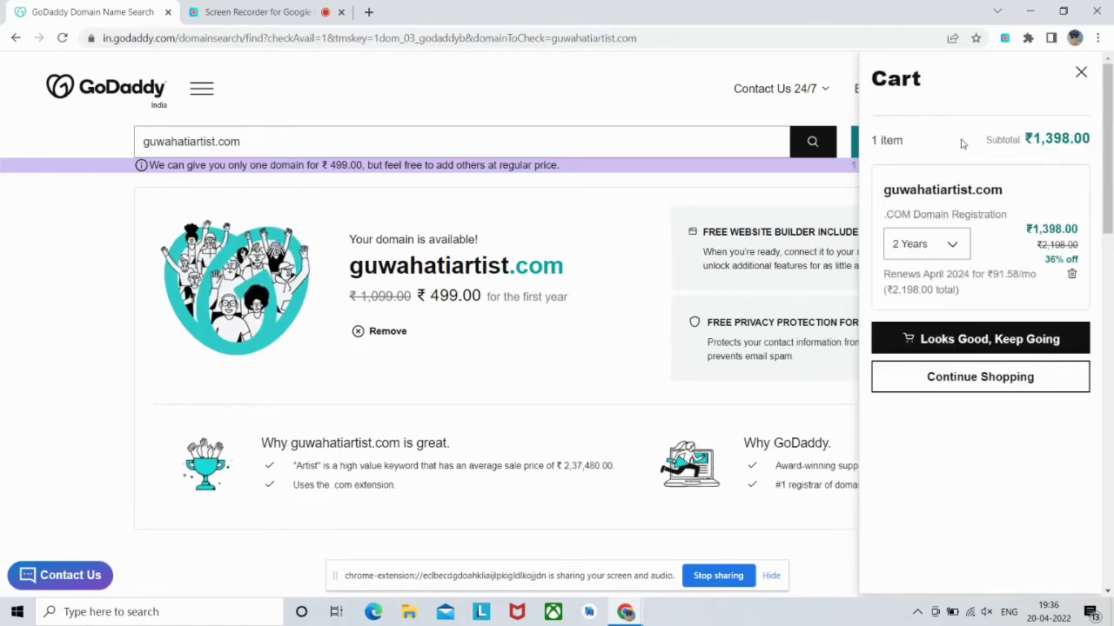
# Change the cart term from 2 Years to 1 Year at ₹499.00 and continue to sign-in.
pyautogui.click(1081, 73)
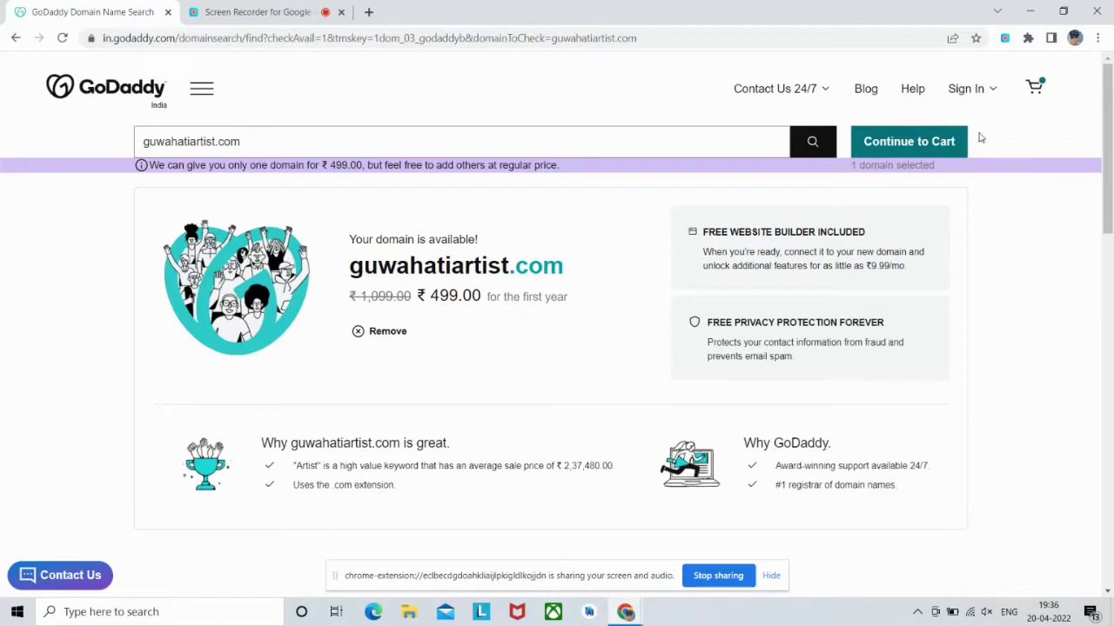
pyautogui.click(1037, 89)
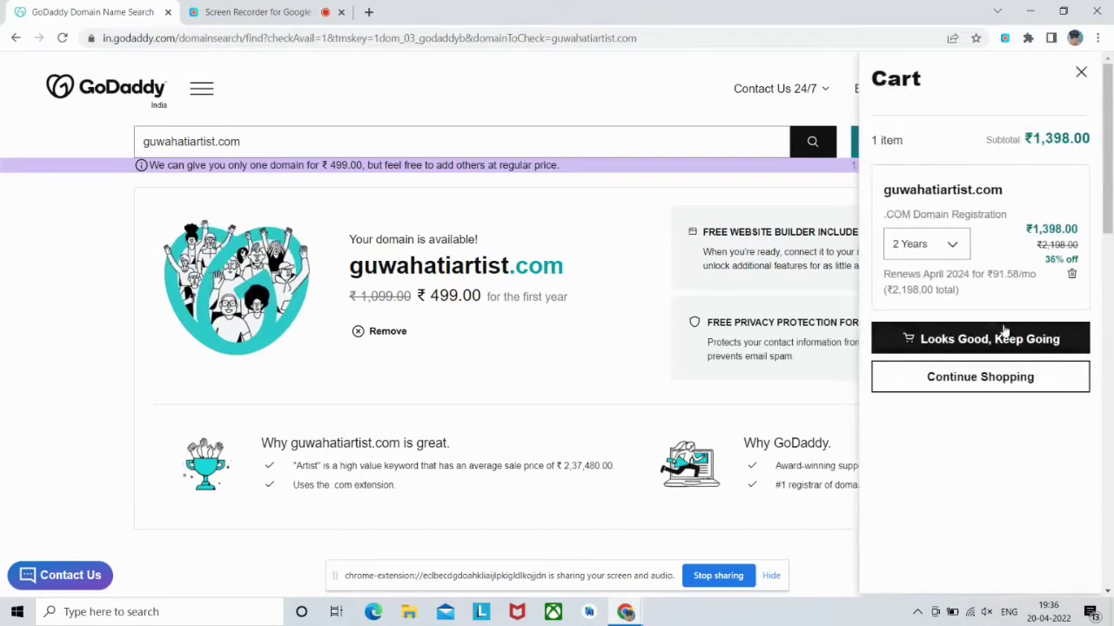
pyautogui.click(951, 249)
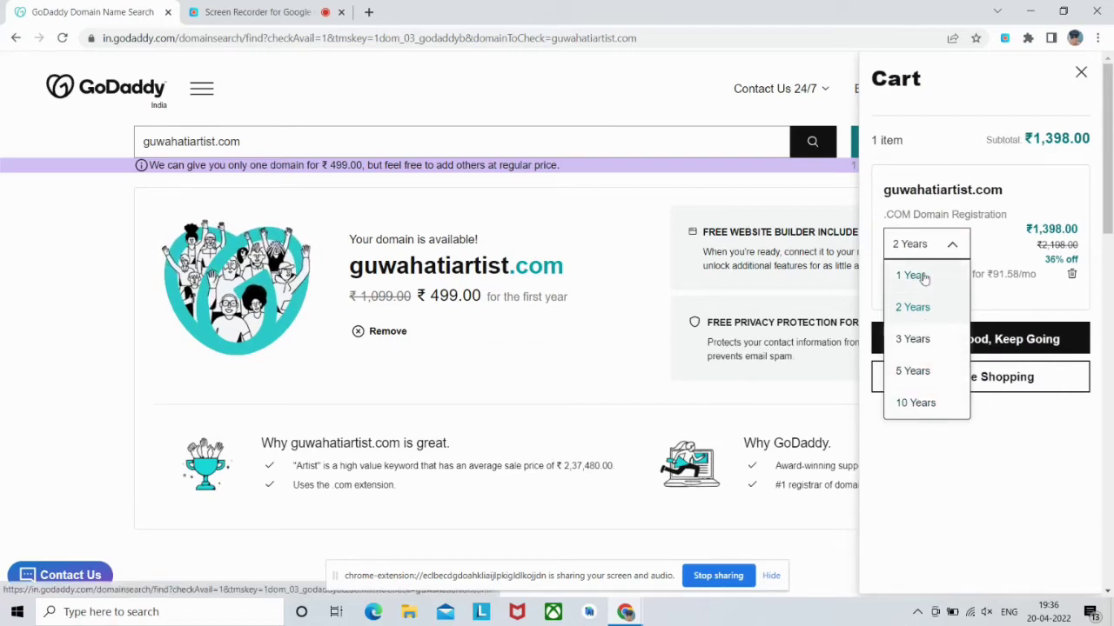
pyautogui.click(924, 277)
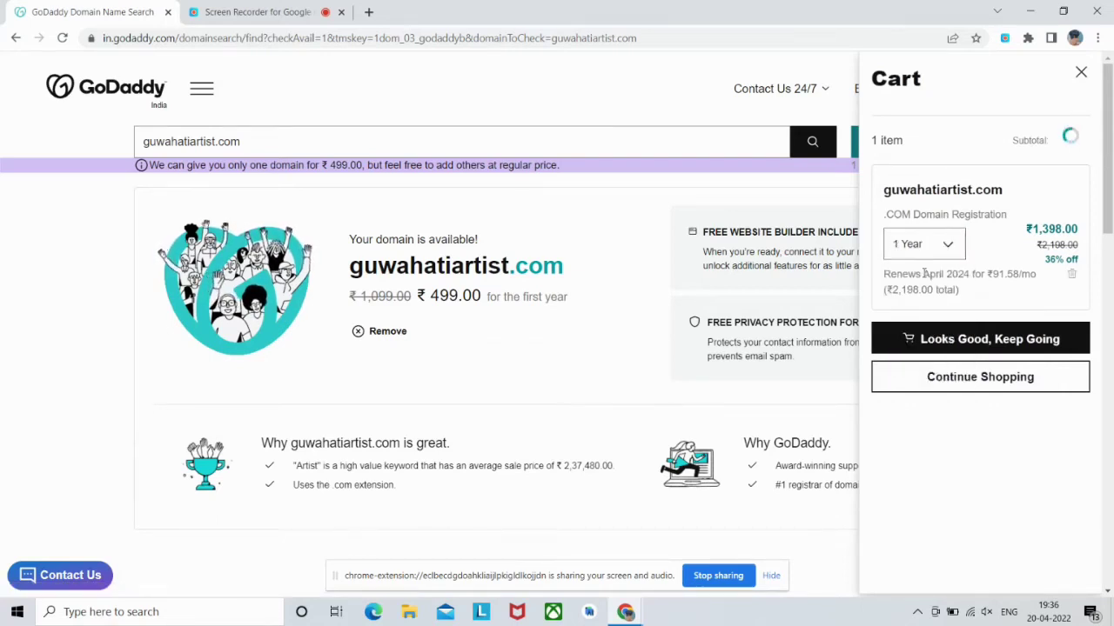
pyautogui.click(944, 246)
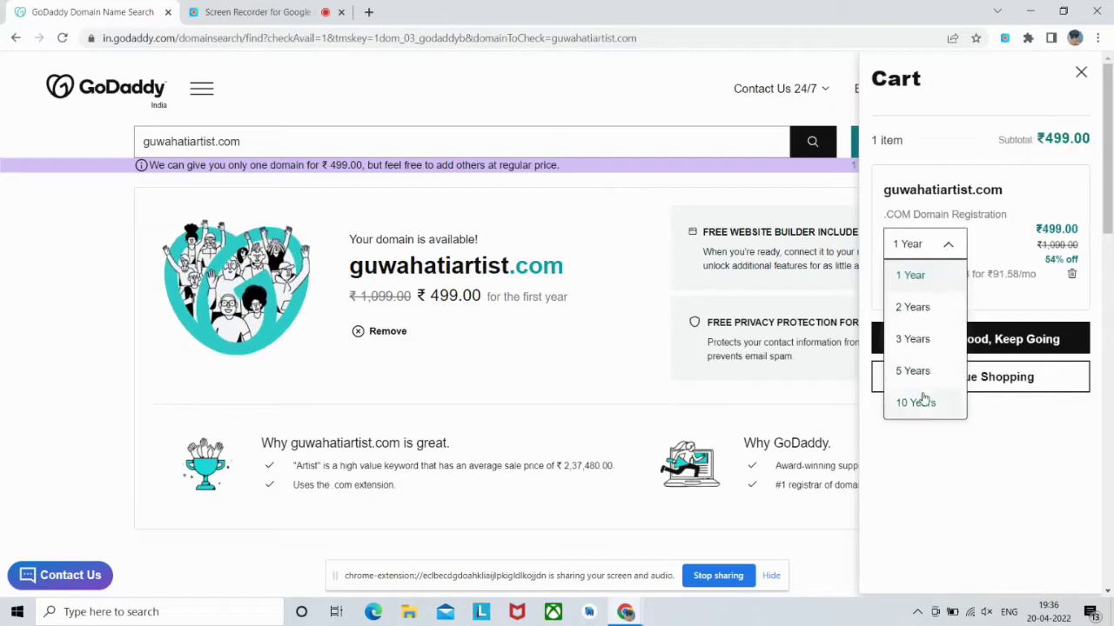
pyautogui.click(942, 249)
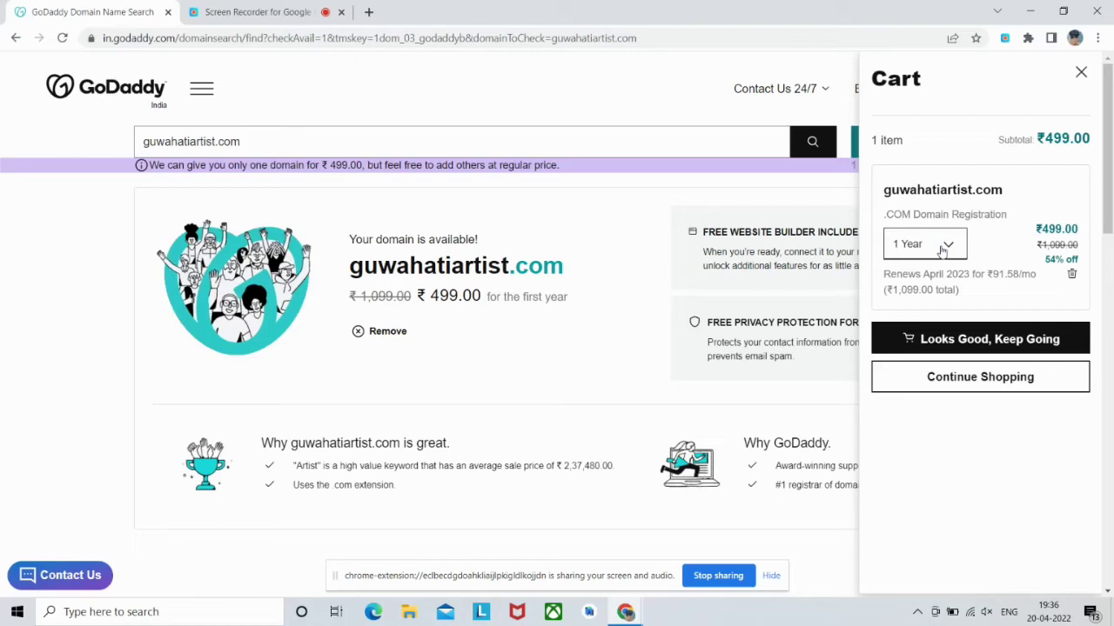
pyautogui.click(946, 341)
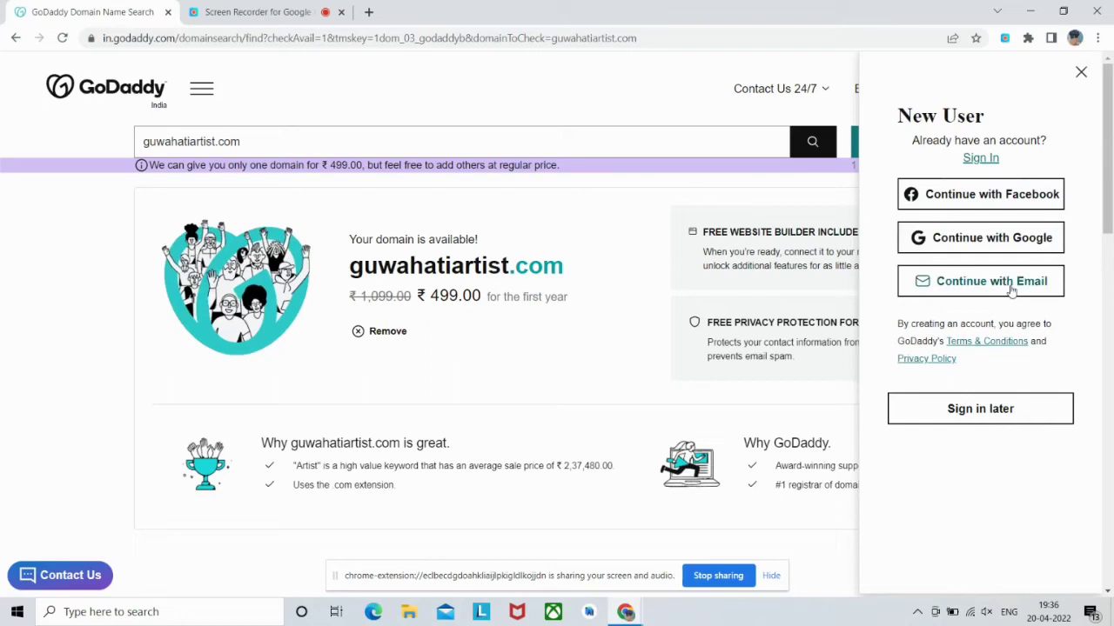
pyautogui.click(975, 244)
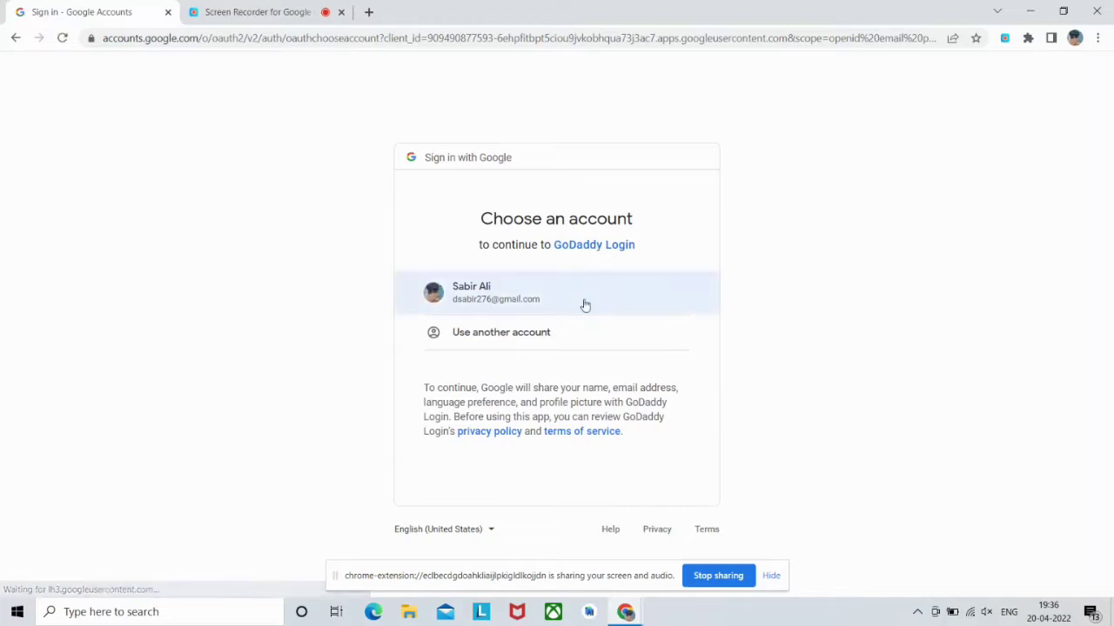
pyautogui.click(585, 302)
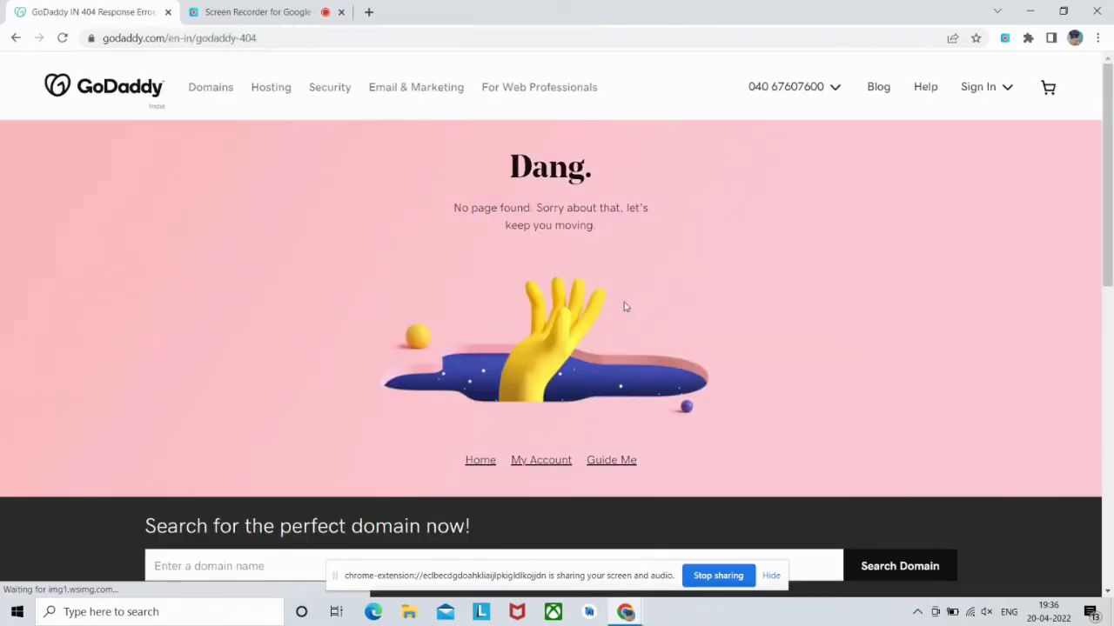
pyautogui.scroll(-3, 574, 246)
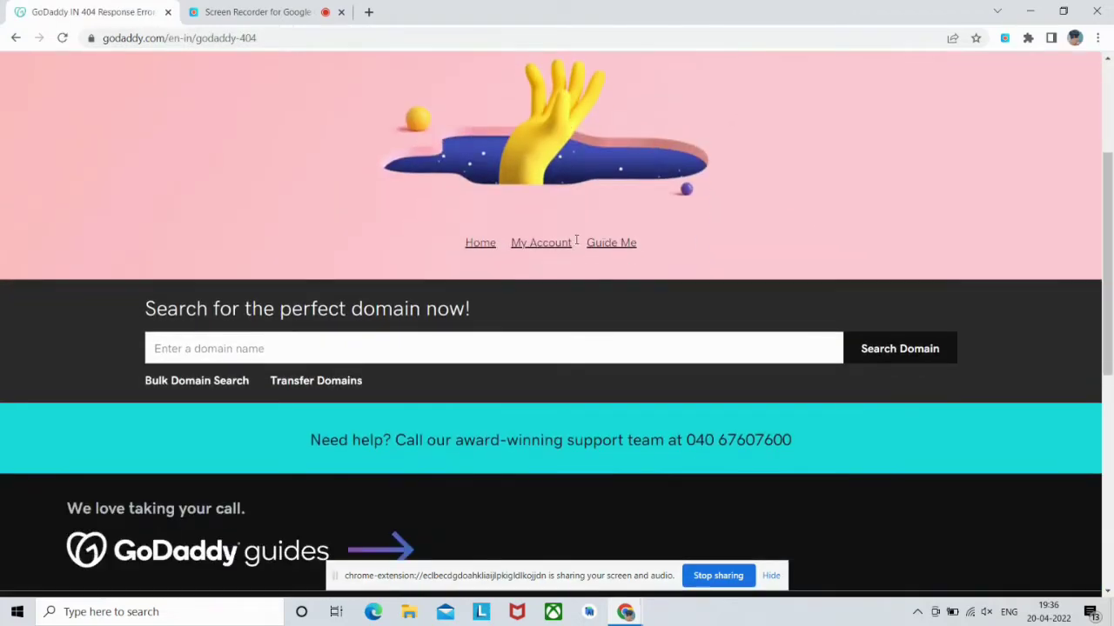
pyautogui.scroll(3, 576, 241)
pyautogui.scroll(-5, 935, 144)
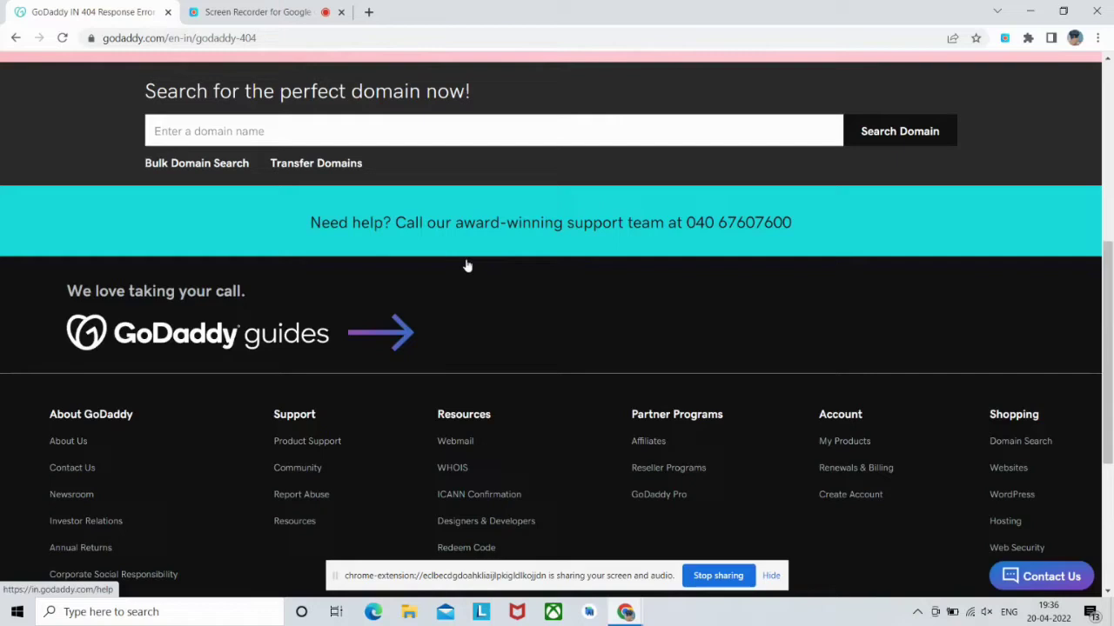
pyautogui.scroll(5, 467, 265)
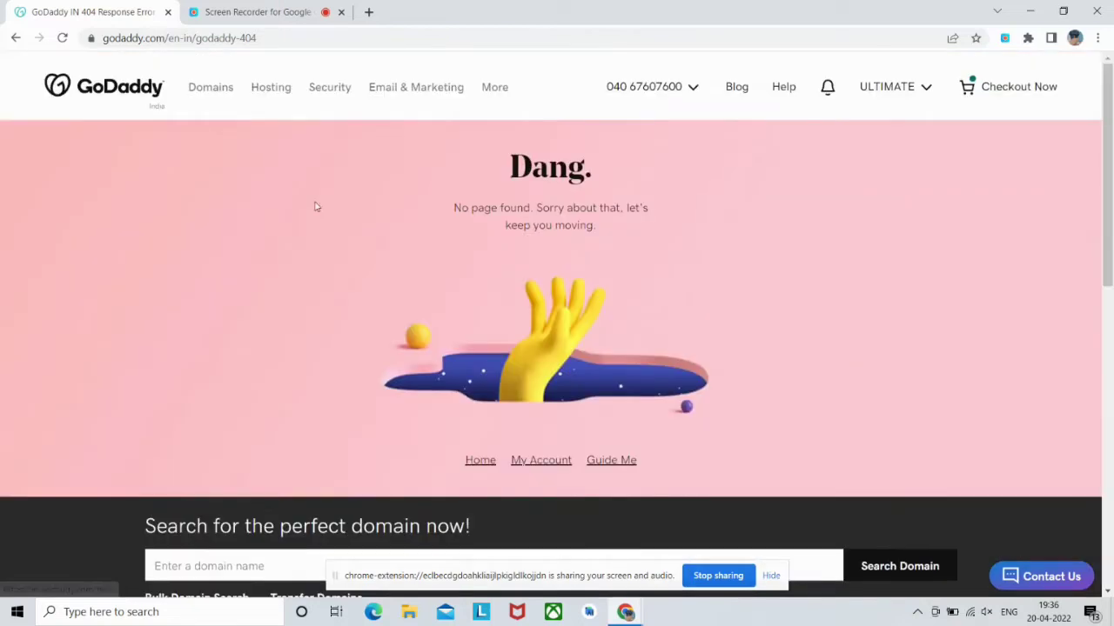
# Go to checkout and keep the 1 Year term, with promo GOFIGIN01 giving a ₹499.00 subtotal.
pyautogui.click(1034, 90)
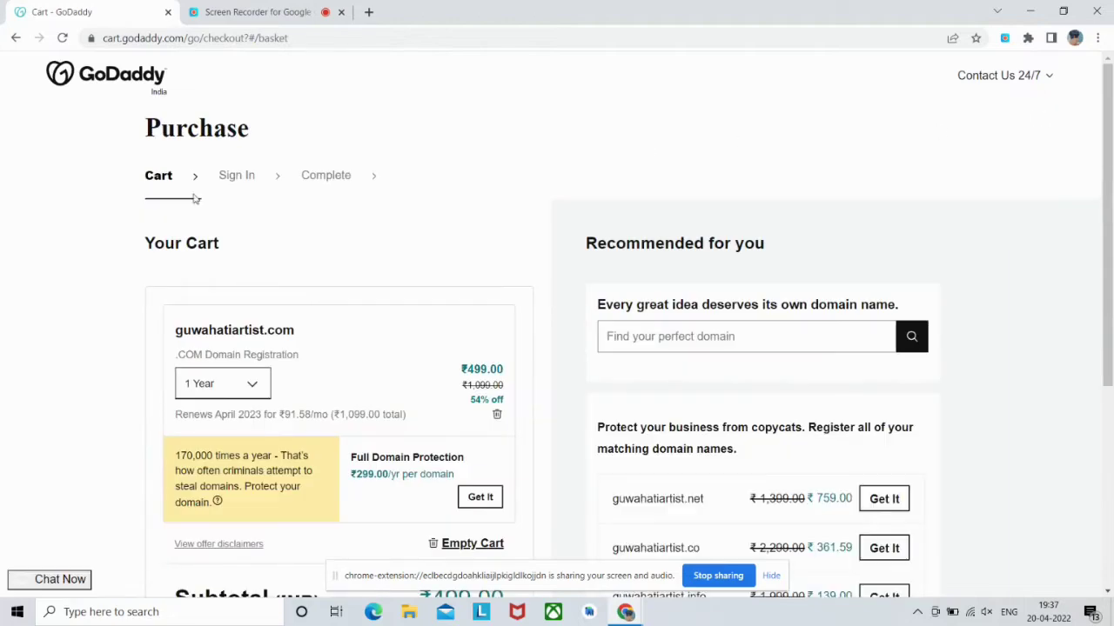
pyautogui.scroll(-1, 200, 200)
pyautogui.scroll(-2, 206, 202)
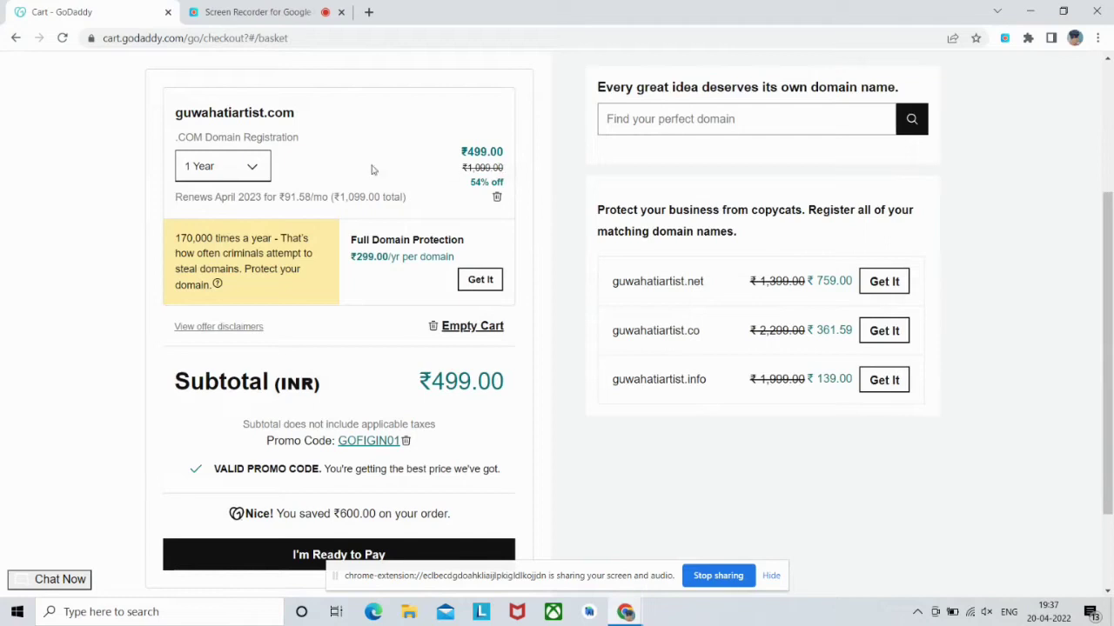
pyautogui.click(254, 170)
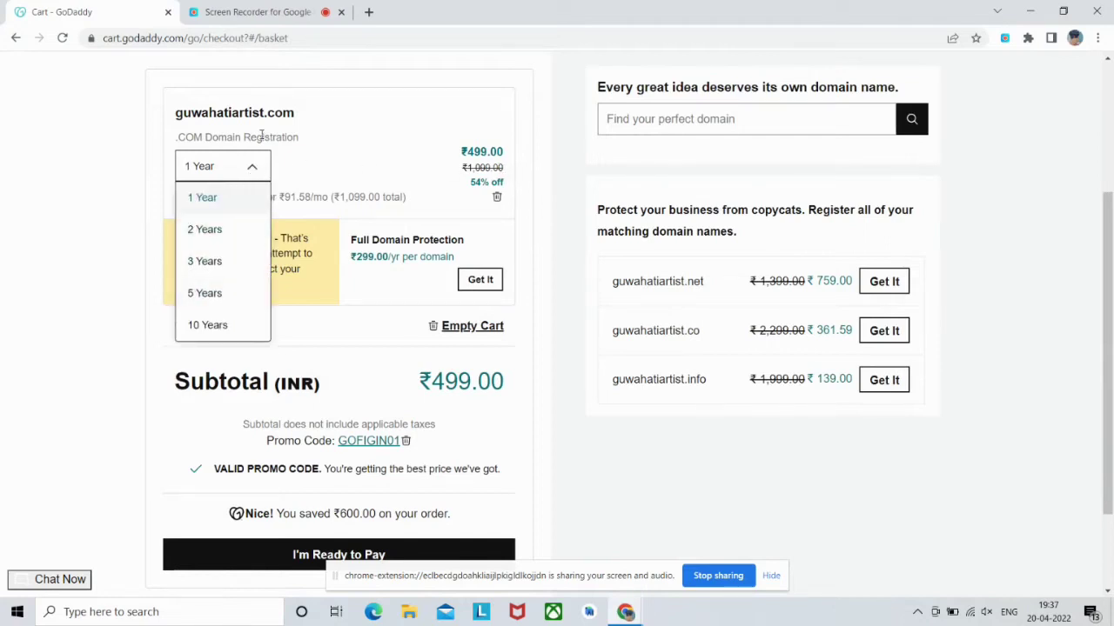
pyautogui.click(255, 172)
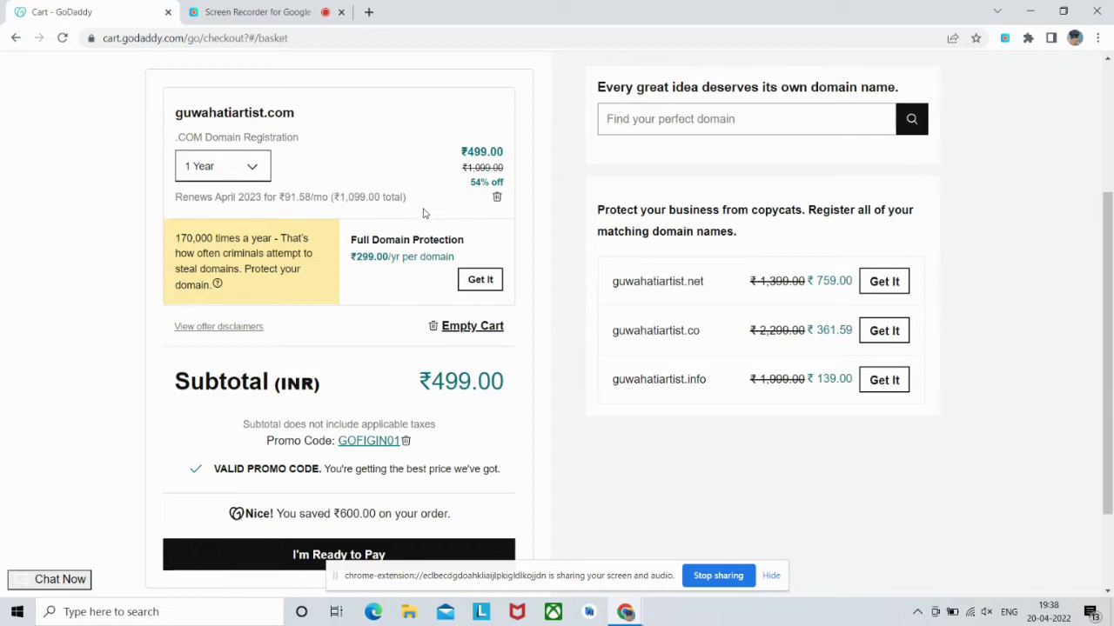
pyautogui.scroll(-1, 365, 218)
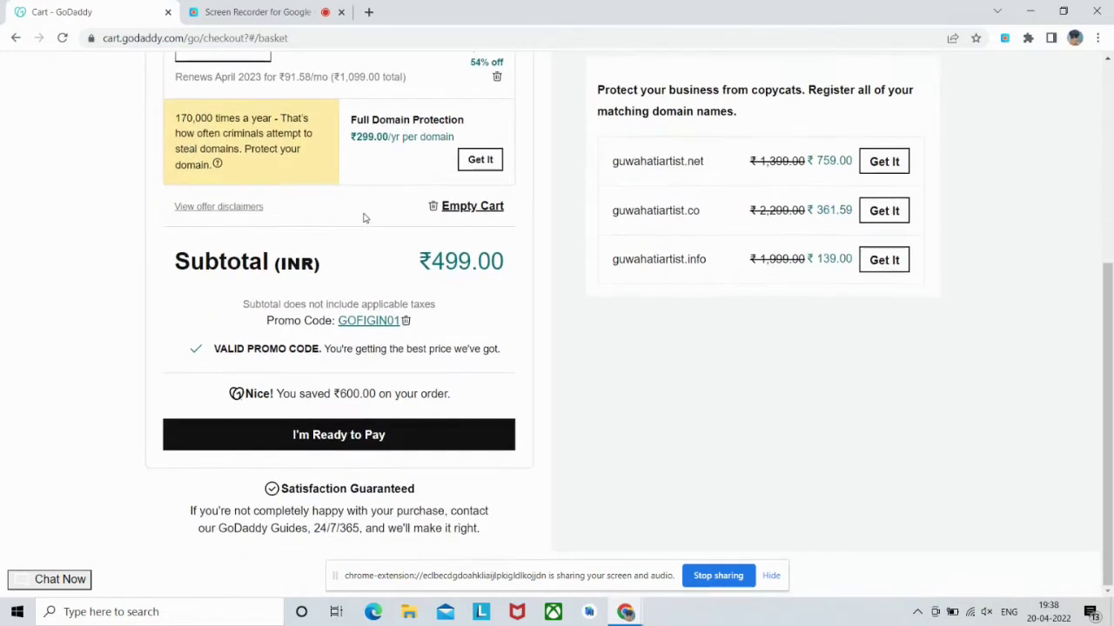
pyautogui.scroll(1, 383, 189)
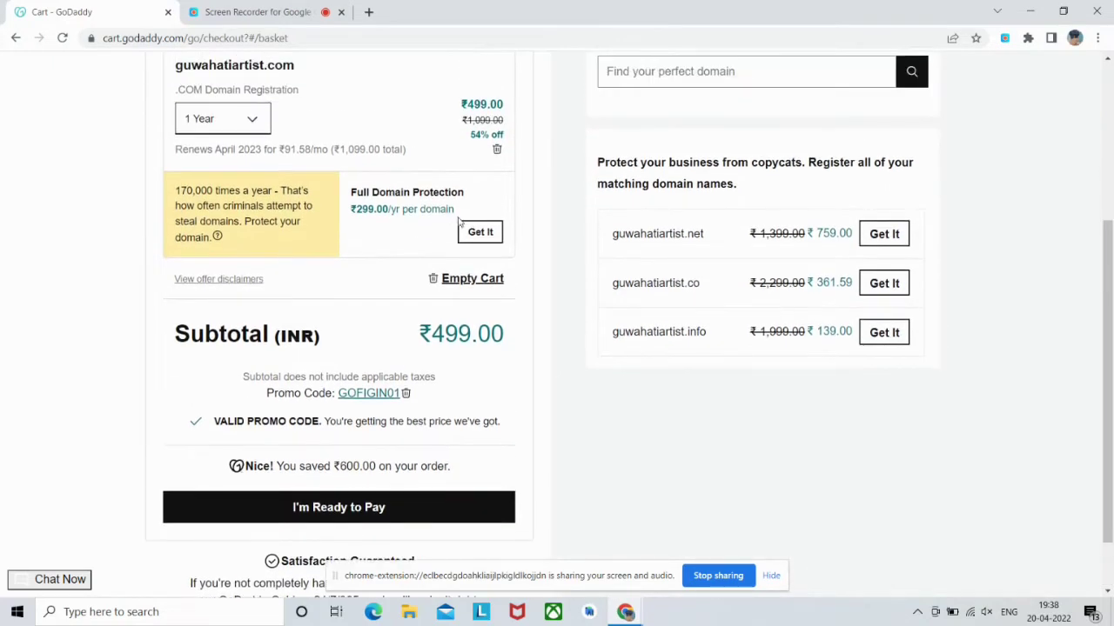
pyautogui.scroll(-1, 405, 401)
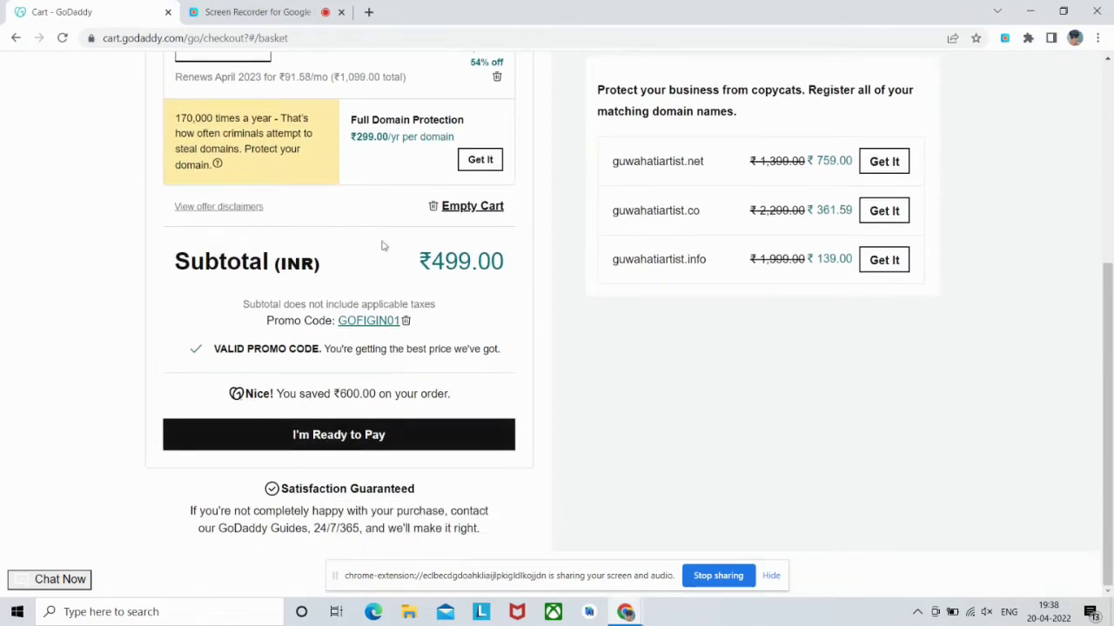
# Proceed to payment and save the billing information, bringing the total with GST to ₹604.54.
pyautogui.click(363, 440)
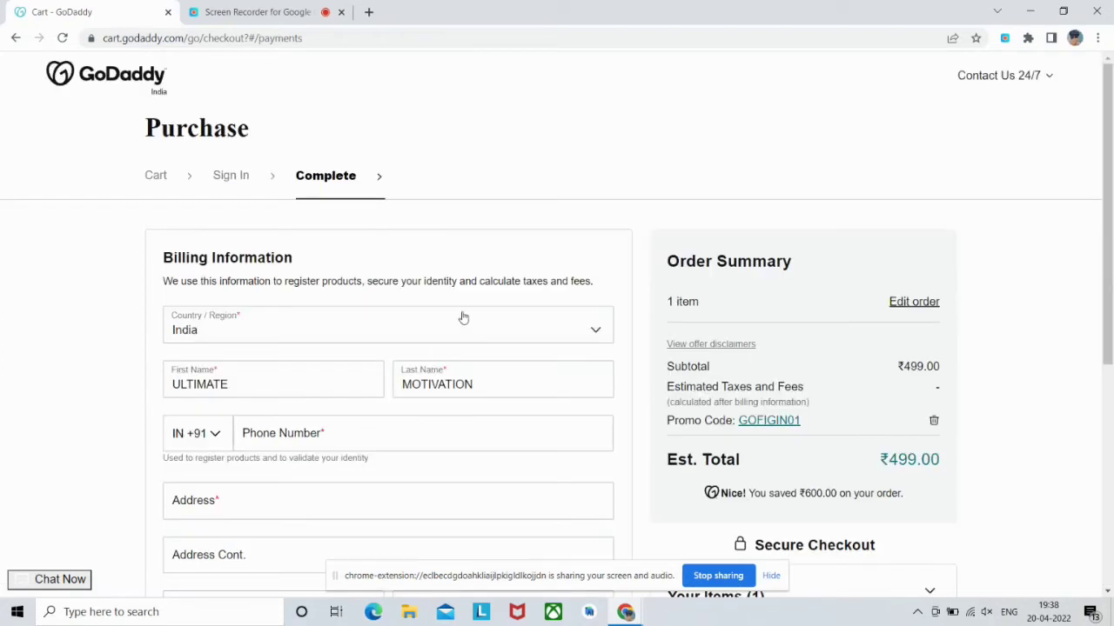
pyautogui.scroll(-2, 465, 321)
pyautogui.scroll(-3, 341, 274)
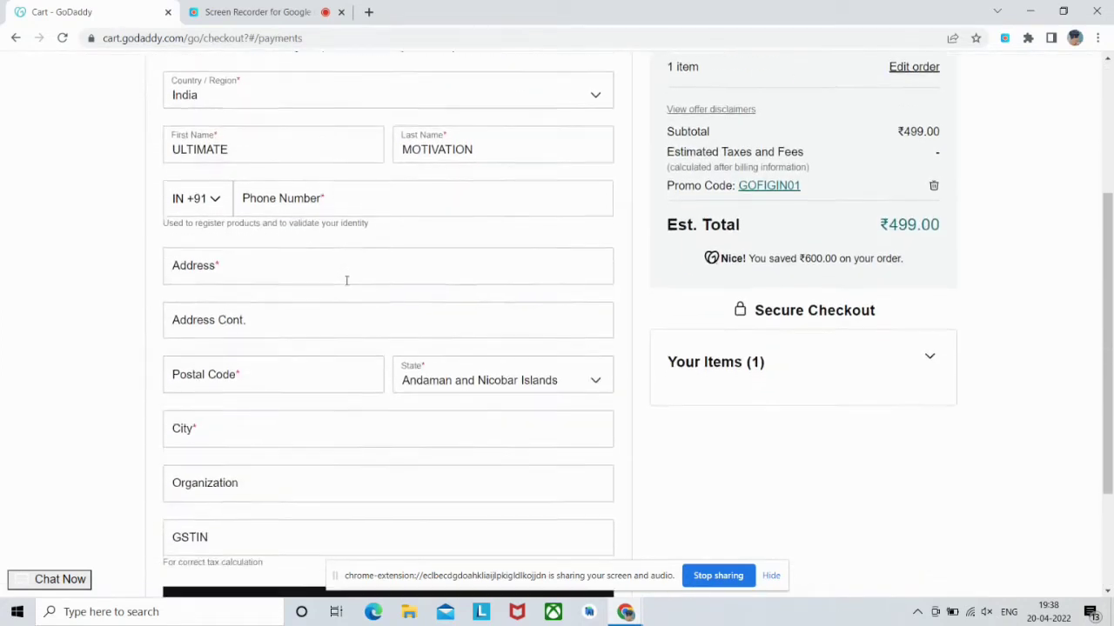
pyautogui.scroll(3, 346, 286)
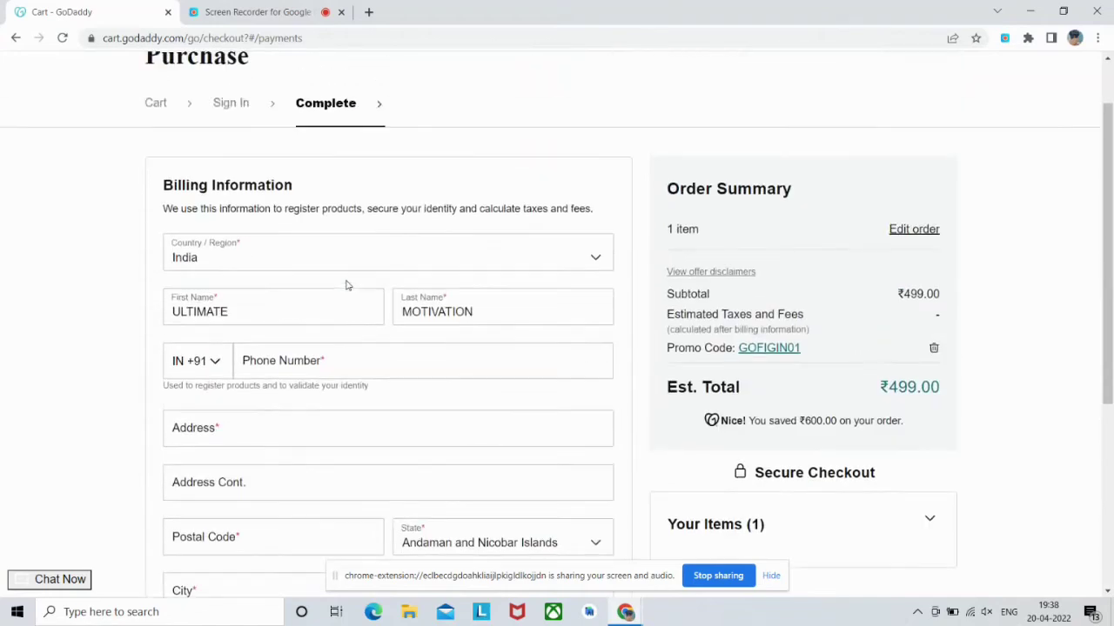
pyautogui.scroll(-2, 313, 286)
pyautogui.scroll(3, 295, 222)
pyautogui.scroll(-1, 255, 281)
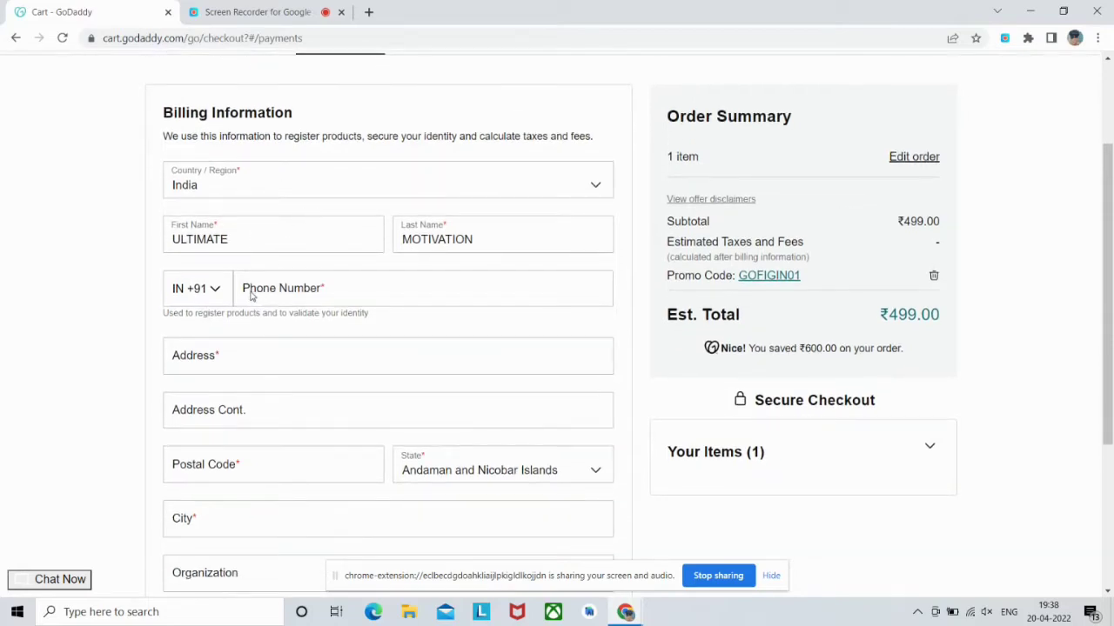
pyautogui.scroll(-3, 246, 200)
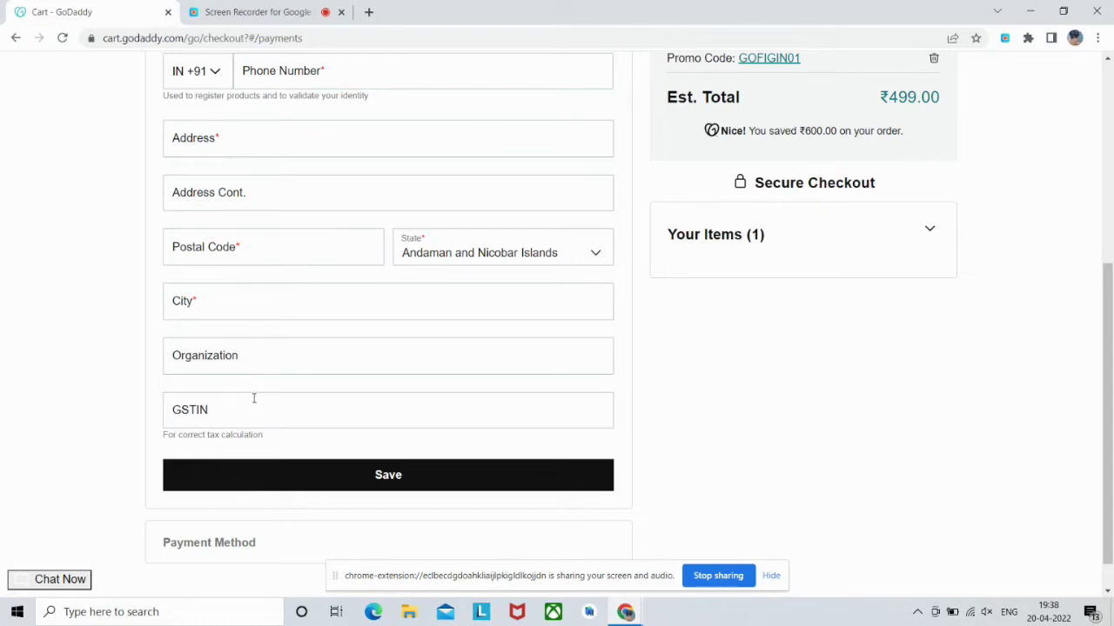
pyautogui.scroll(-1, 254, 397)
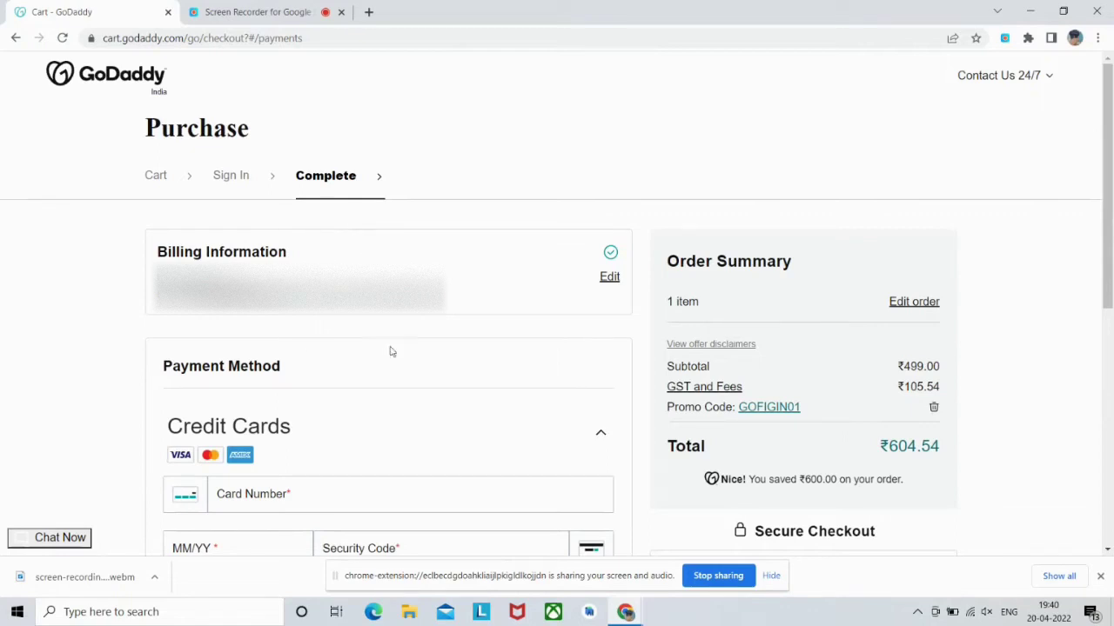
# Select UPI as the payment method, enter its details and submit for order review.
pyautogui.scroll(-3, 325, 348)
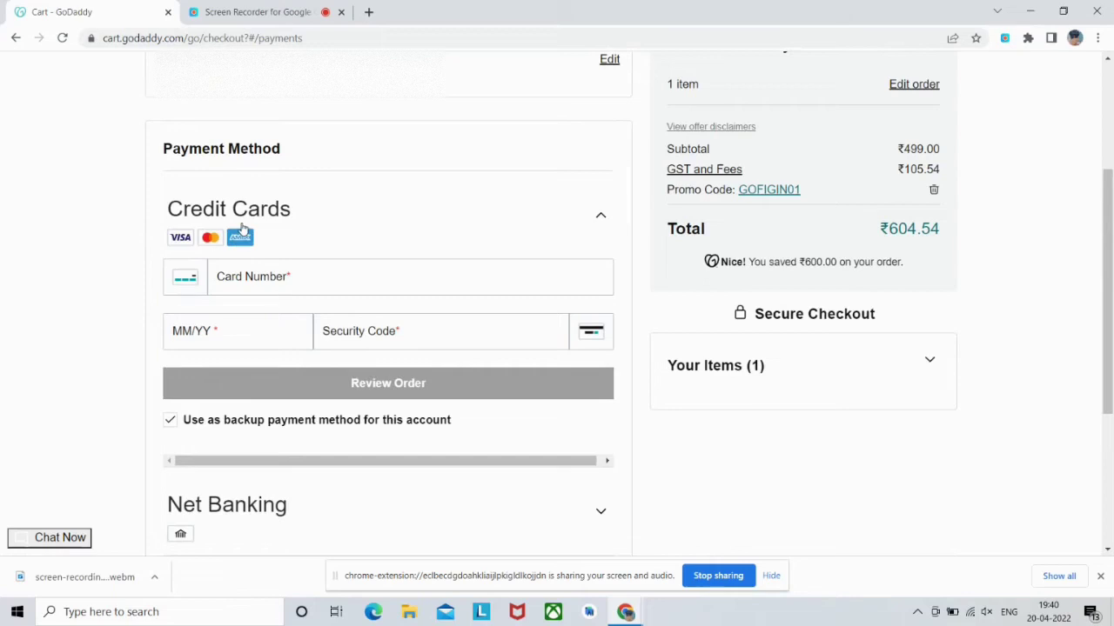
pyautogui.scroll(-3, 244, 228)
pyautogui.scroll(3, 247, 258)
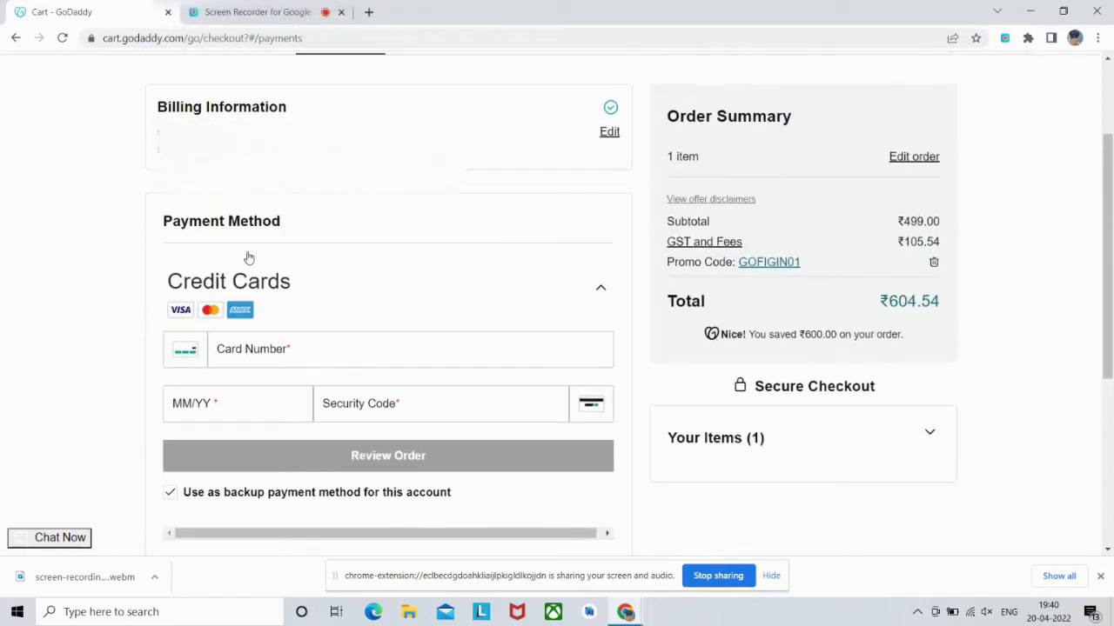
pyautogui.scroll(-2, 290, 282)
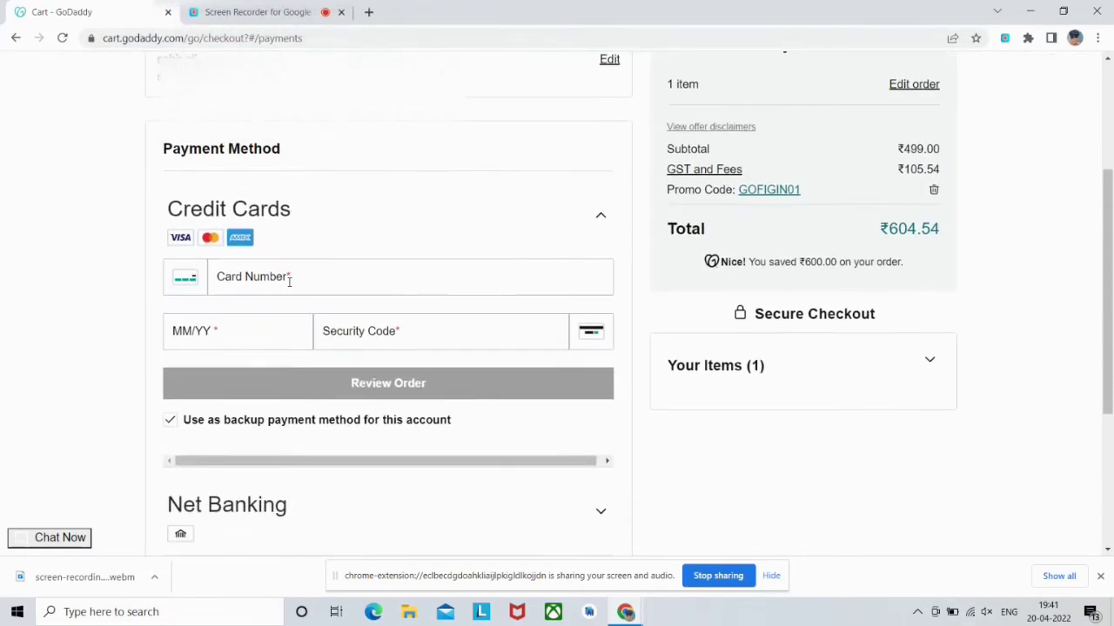
pyautogui.scroll(-3, 244, 273)
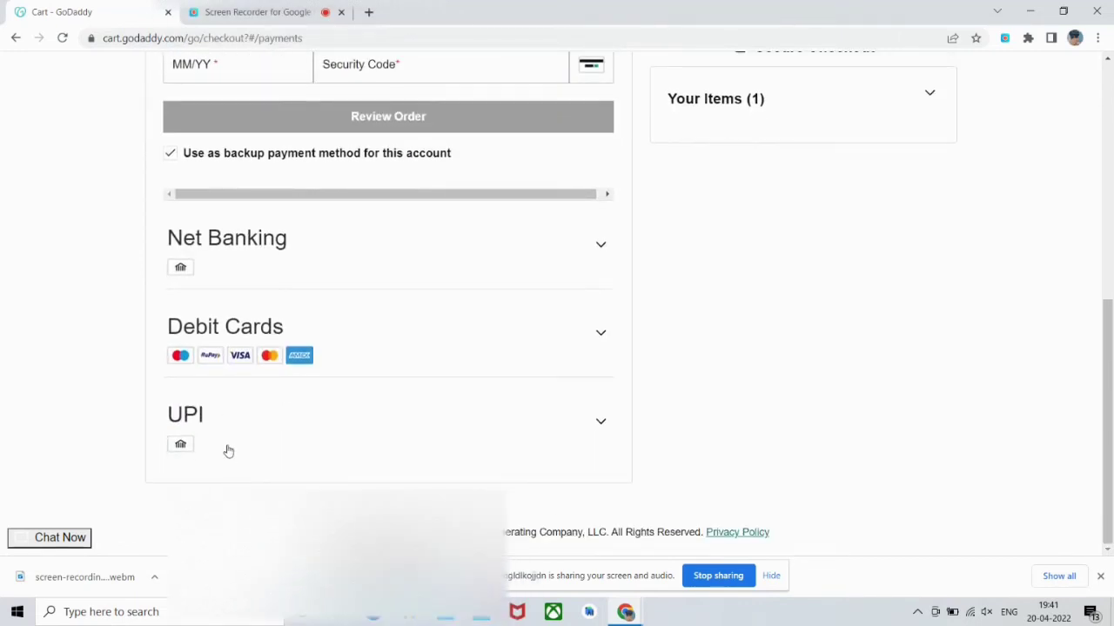
pyautogui.scroll(1, 244, 439)
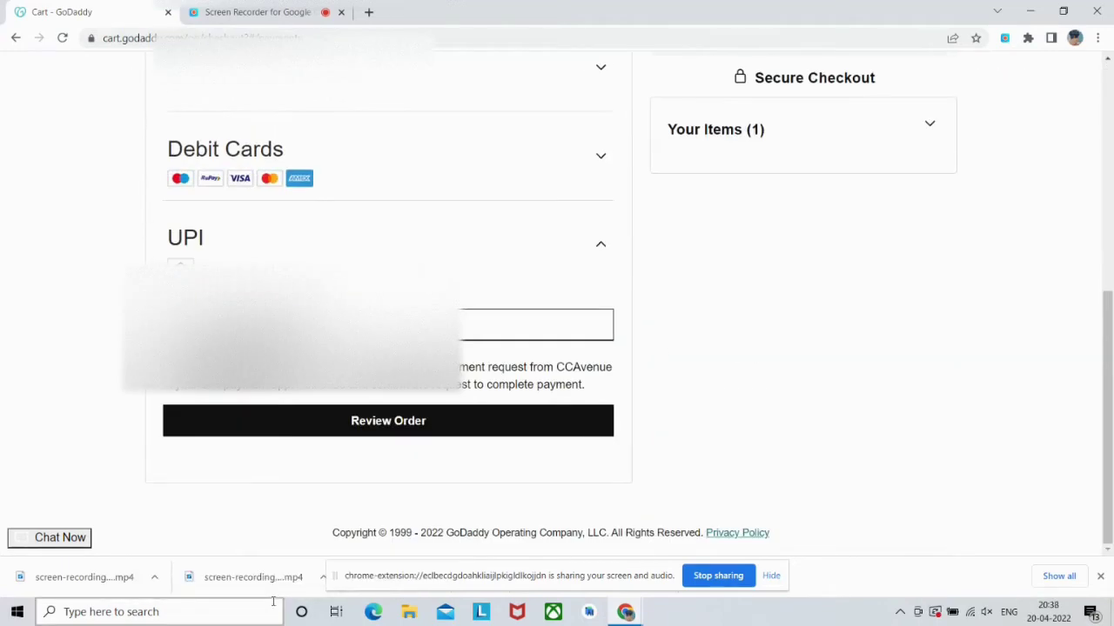
pyautogui.click(366, 420)
# Complete the ₹604.54 purchase of guwahatiartist.com via UPI.
pyautogui.scroll(-3, 344, 409)
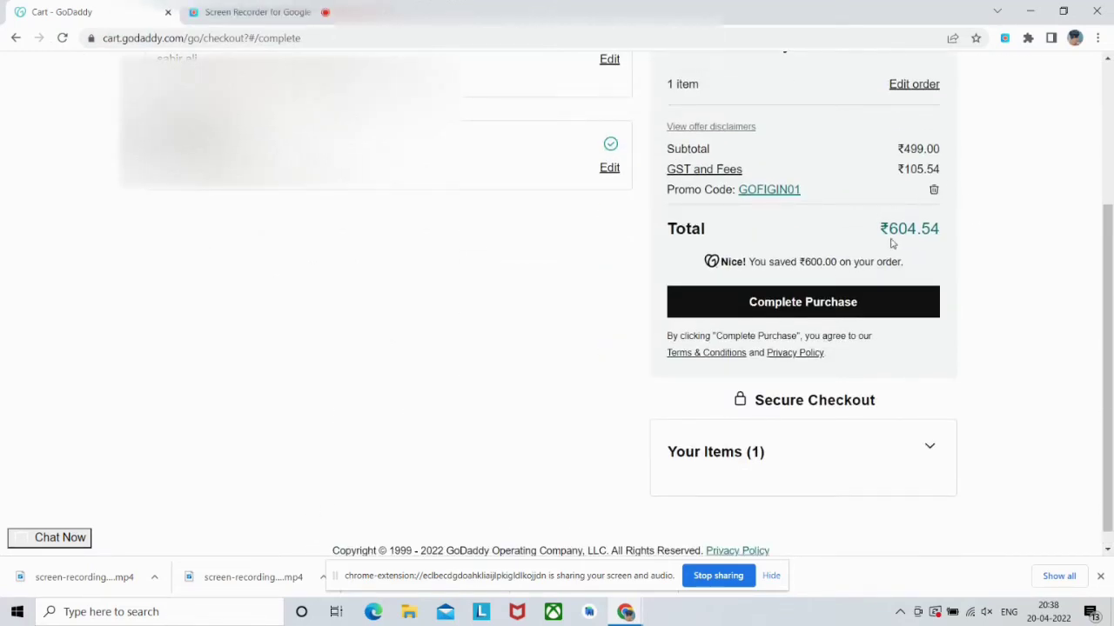
pyautogui.scroll(2, 910, 241)
pyautogui.scroll(-2, 904, 248)
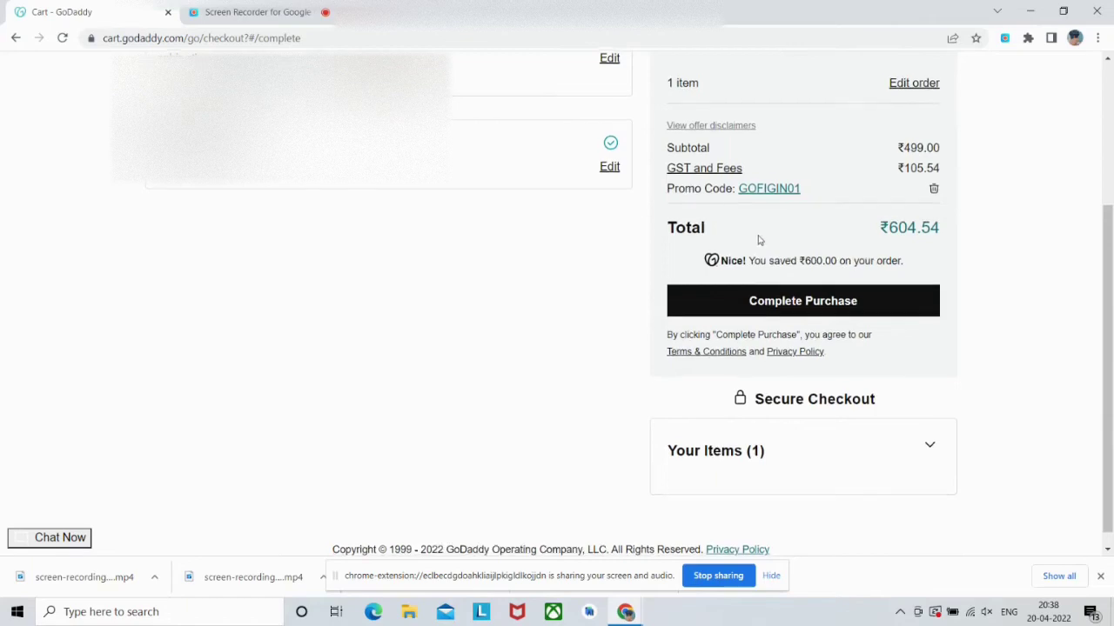
pyautogui.scroll(-1, 766, 253)
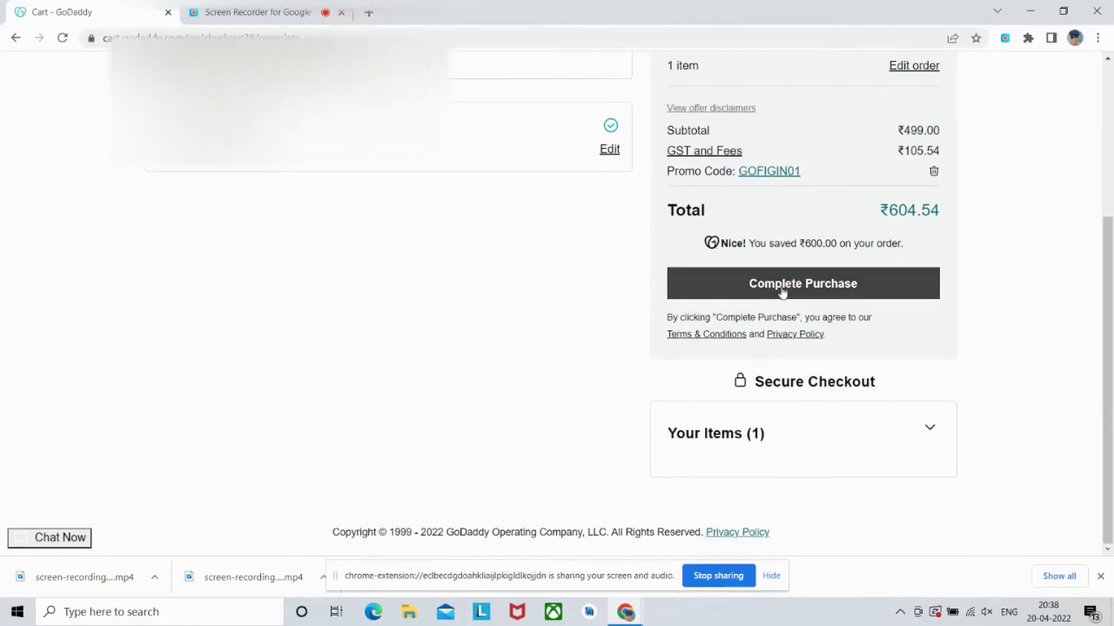
pyautogui.click(782, 293)
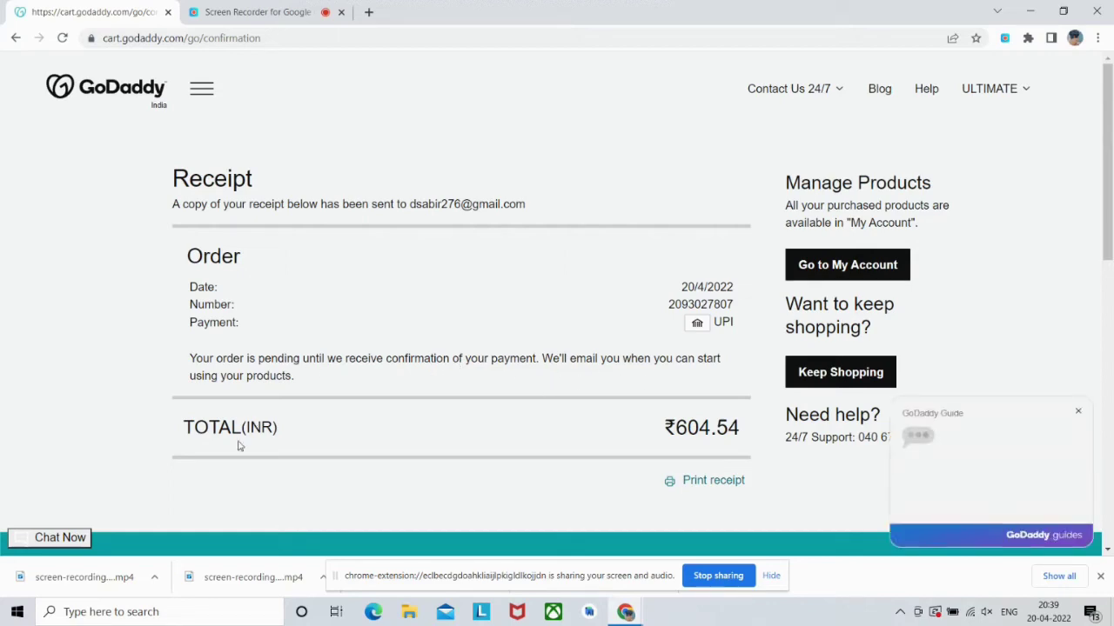
# Review the receipt showing payment pending confirmation and close the GoDaddy Guide chat.
pyautogui.scroll(-3, 273, 424)
pyautogui.scroll(2, 575, 366)
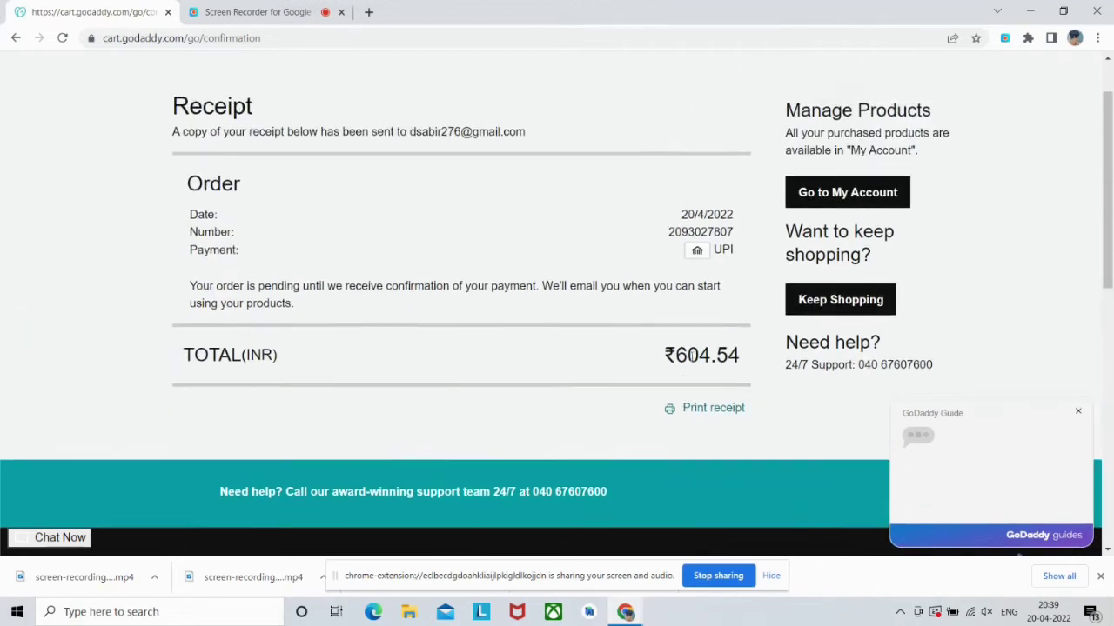
pyautogui.click(1078, 414)
pyautogui.scroll(1, 1078, 418)
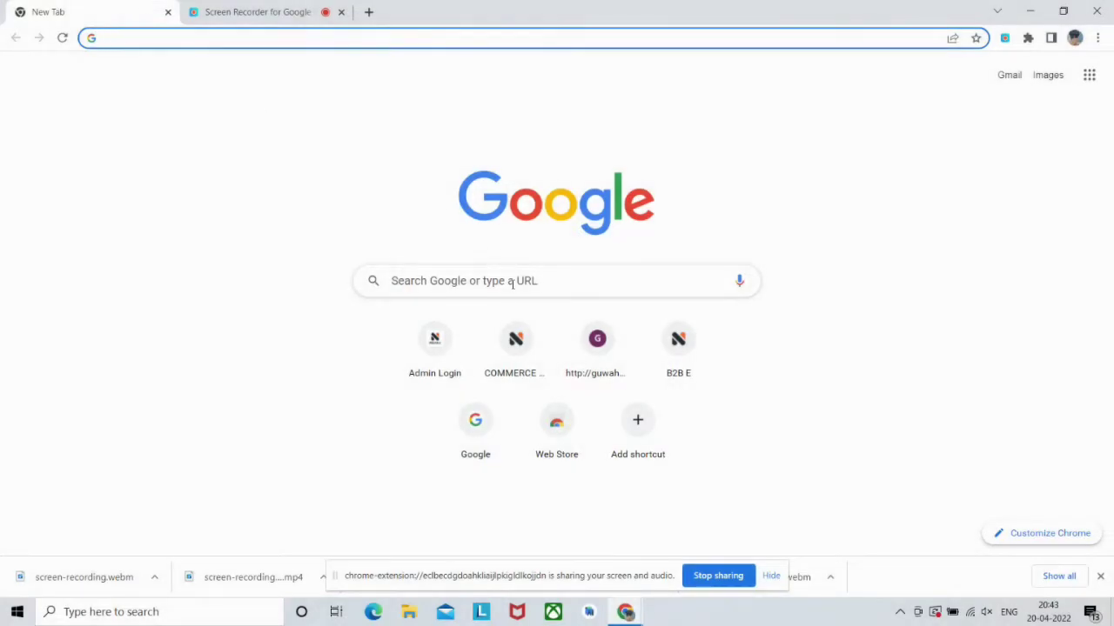
# Return to GoDaddy via a Google search for godaddy and open My Products from the account menu.
pyautogui.click(511, 281)
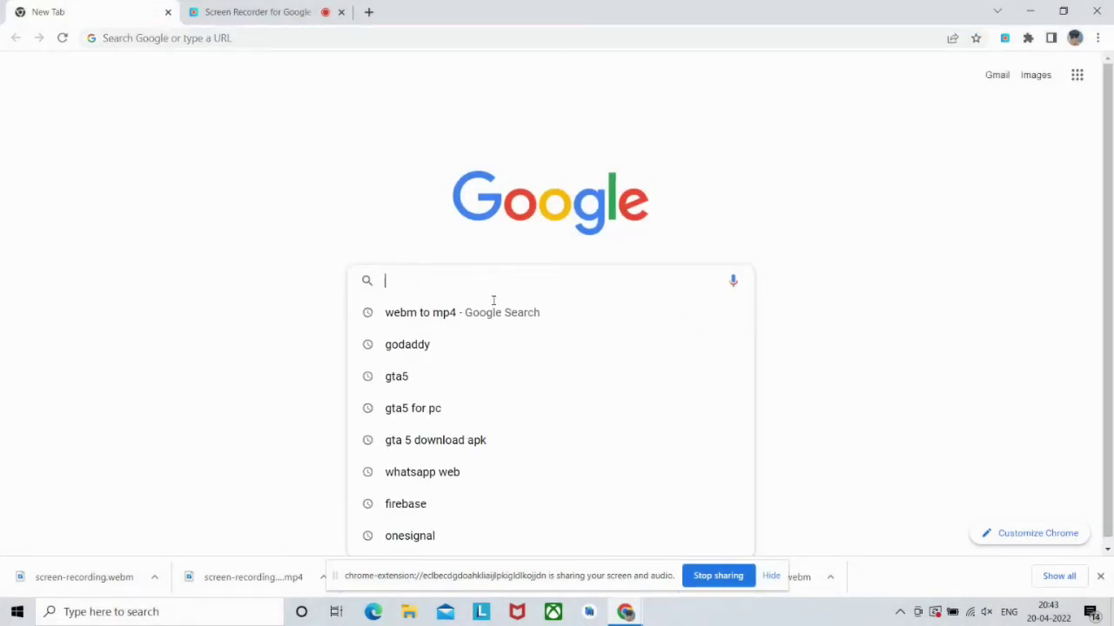
pyautogui.click(405, 353)
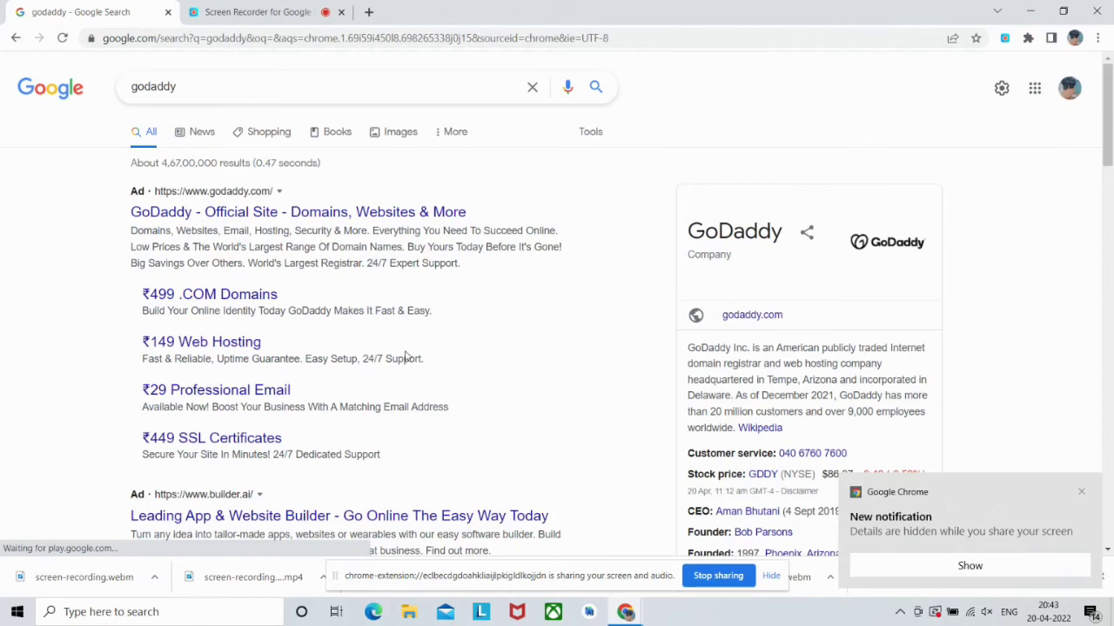
pyautogui.click(299, 214)
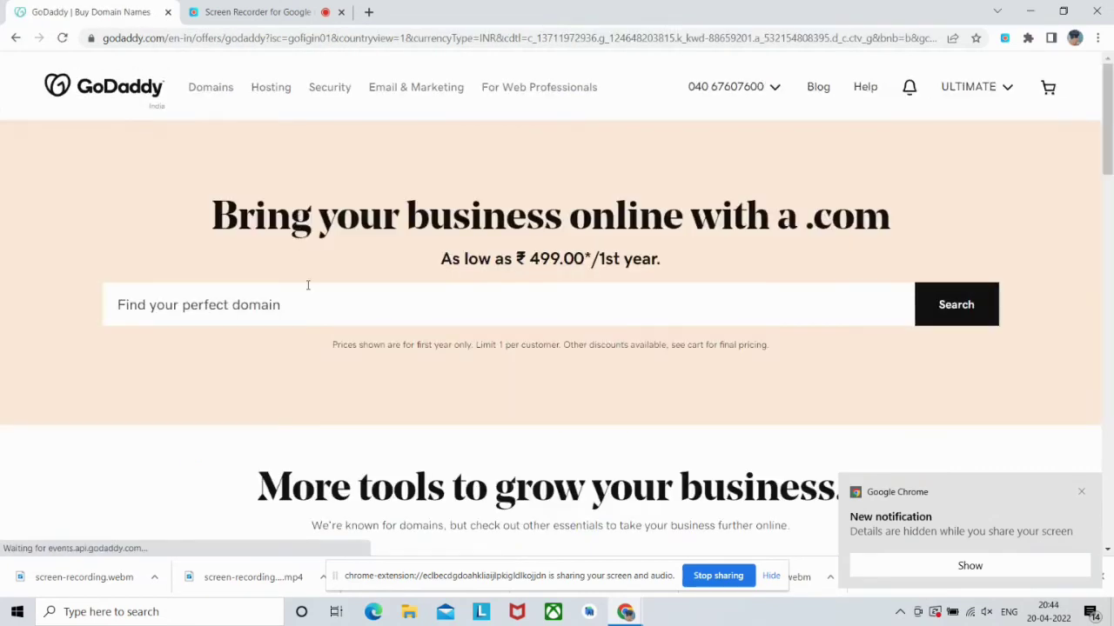
pyautogui.click(1008, 91)
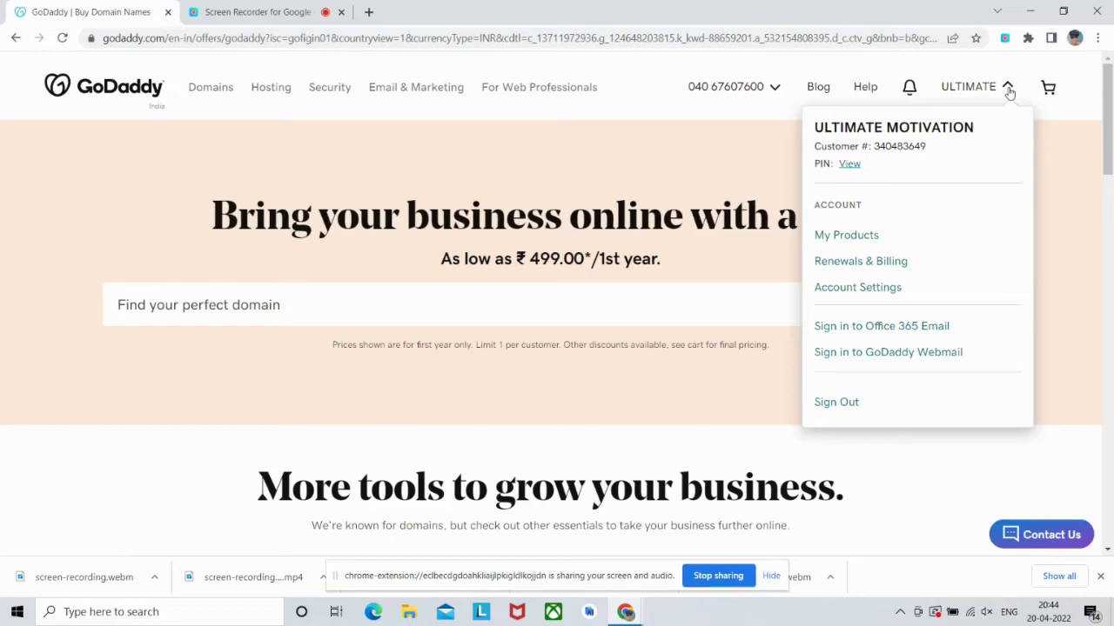
pyautogui.click(839, 244)
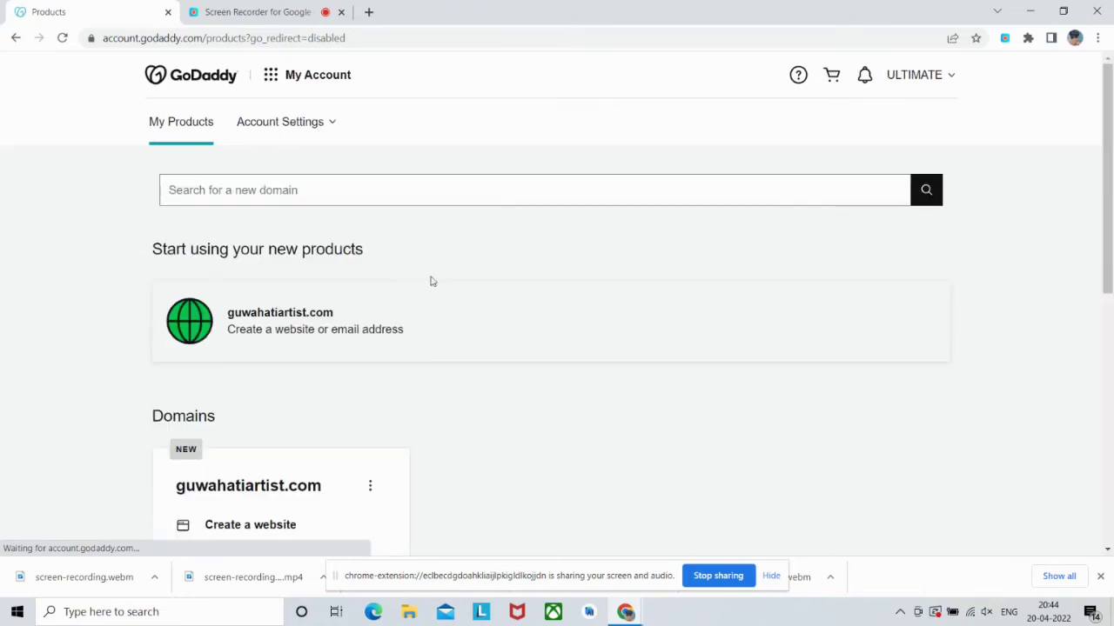
# Confirm guwahatiartist.com appears in the Domains card, then open the My Account quick links.
pyautogui.scroll(-2, 348, 310)
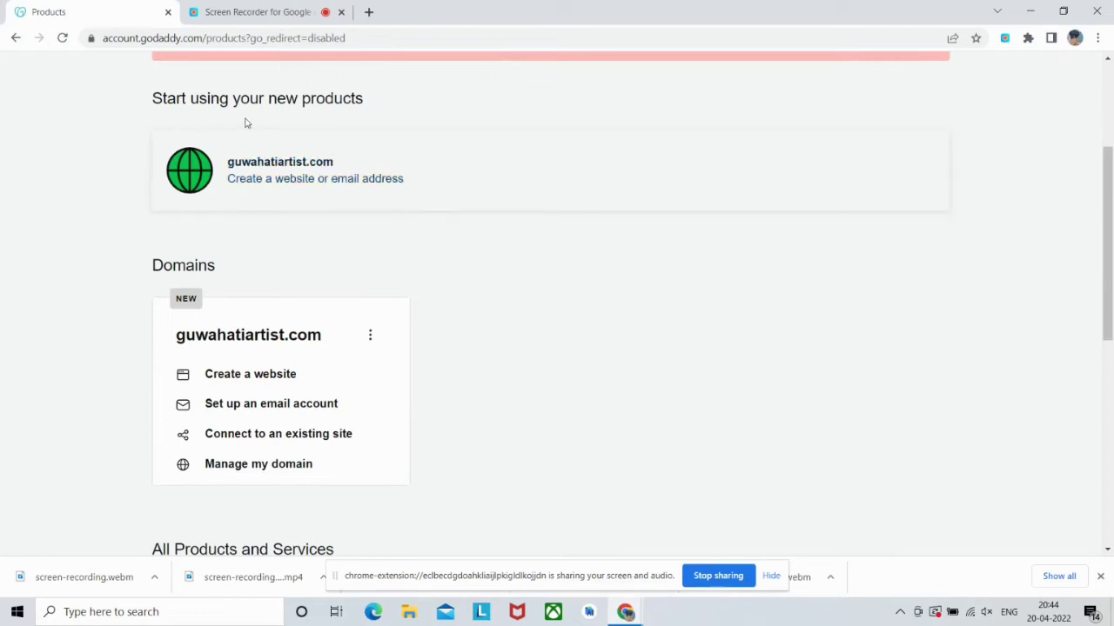
pyautogui.scroll(-3, 281, 231)
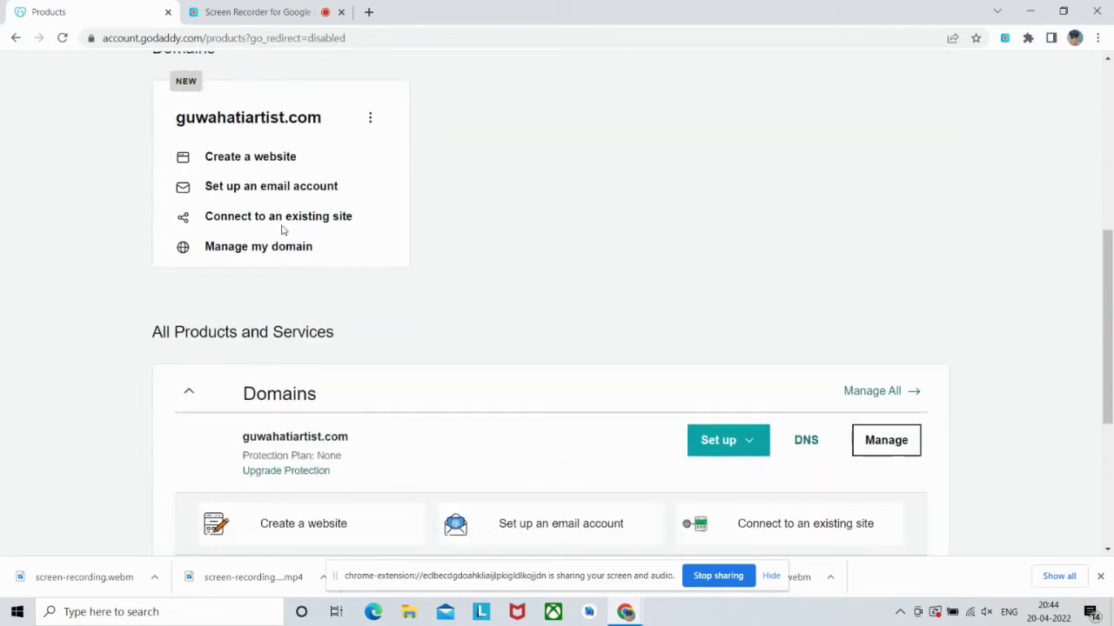
pyautogui.scroll(4, 286, 149)
pyautogui.scroll(1, 299, 122)
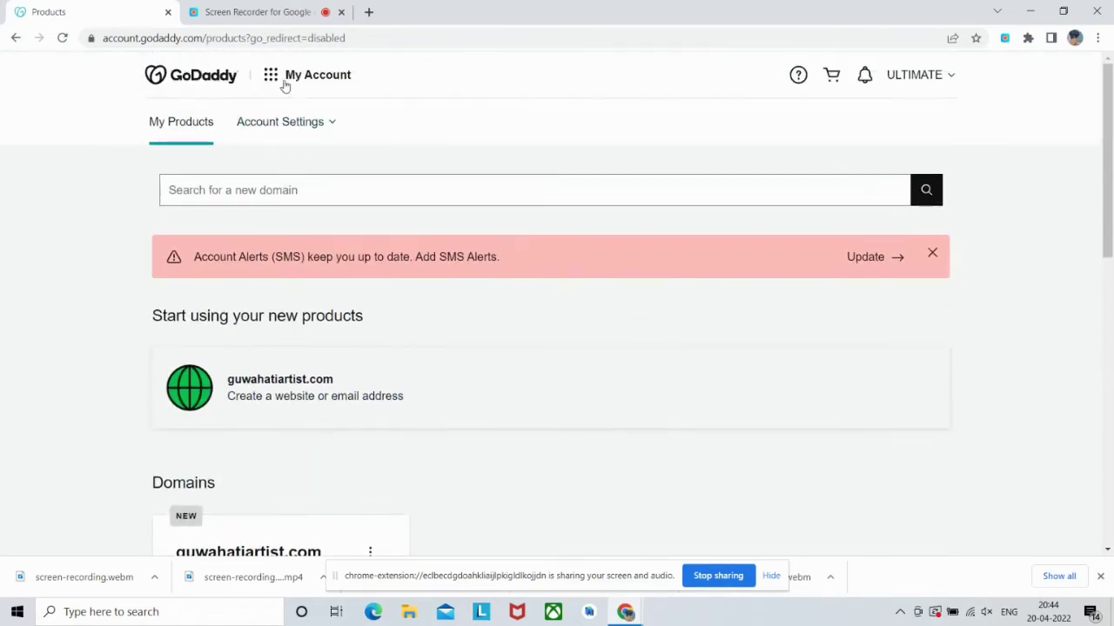
pyautogui.click(270, 79)
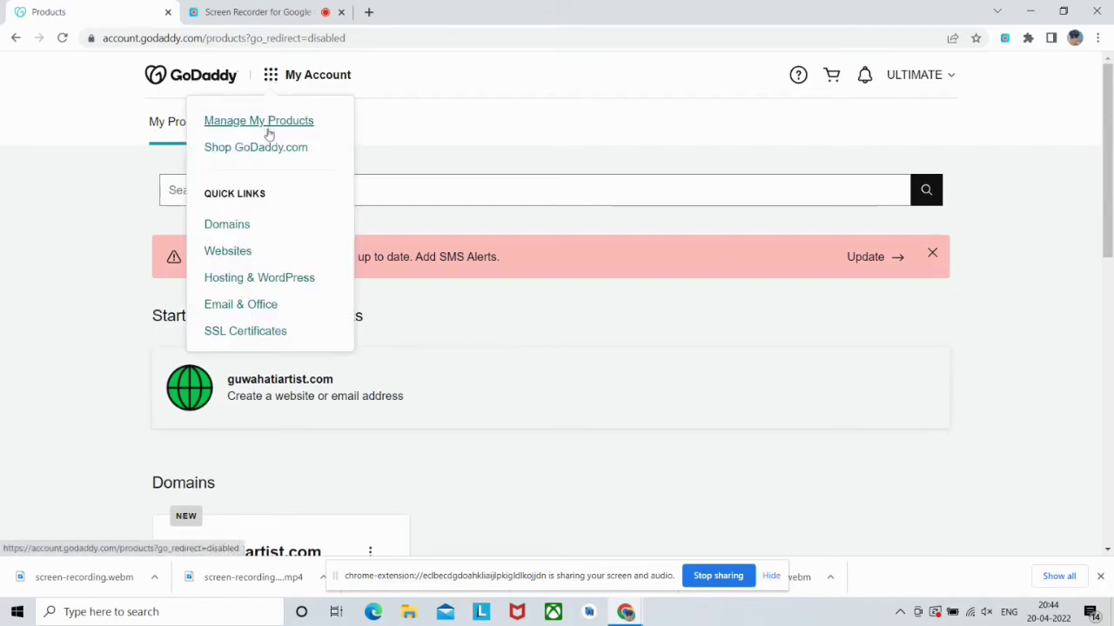
# Open Domains from Quick Links to see guwahatiartist.com, expiring 20/4/2023, in My Domains.
pyautogui.click(233, 230)
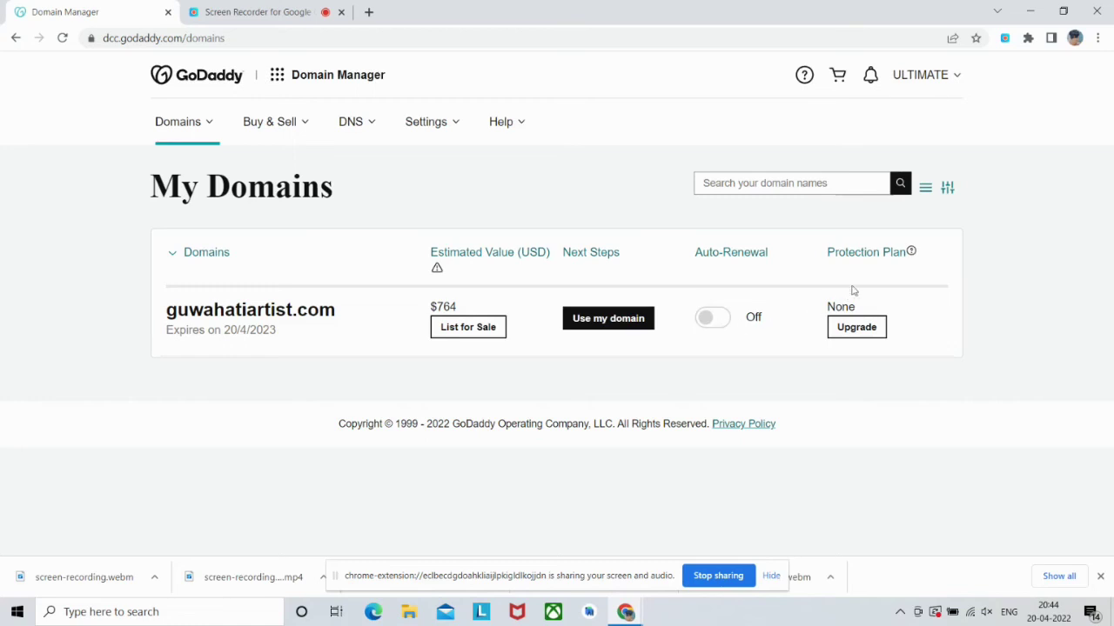
# Load guwahatiartist.com in a new Chrome tab.
pyautogui.click(369, 12)
pyautogui.click(453, 279)
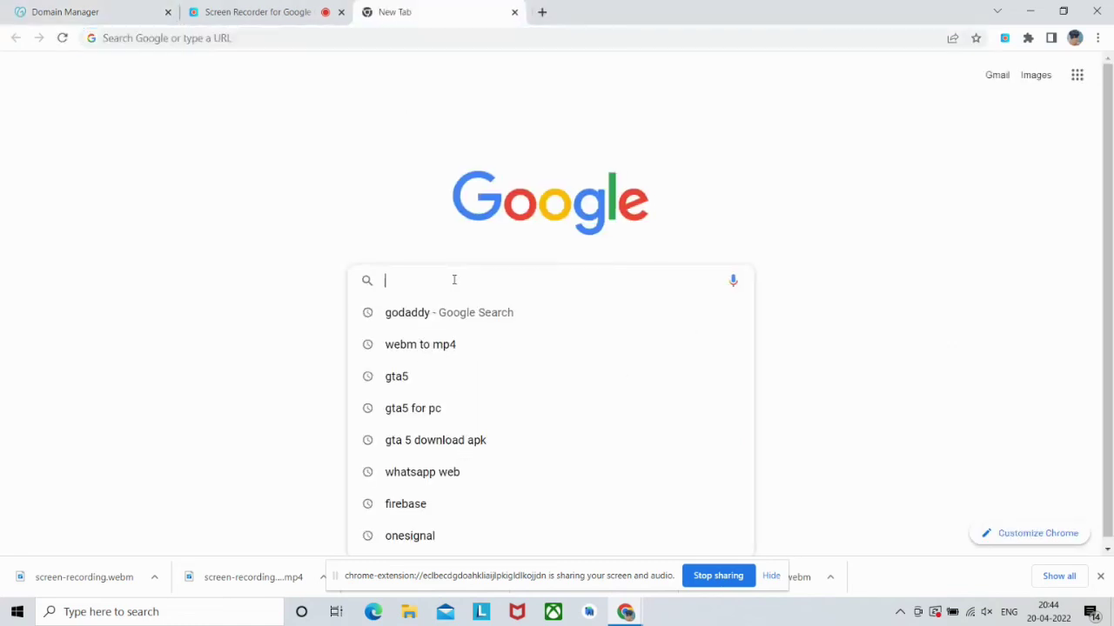
pyautogui.write('guwh')
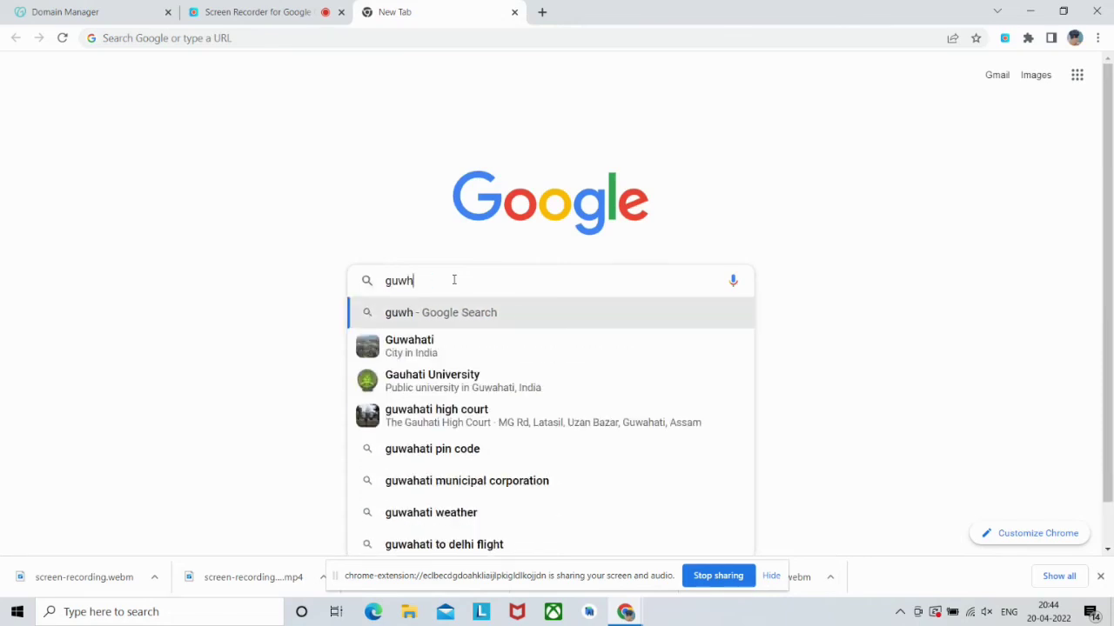
pyautogui.press('BackSpace')
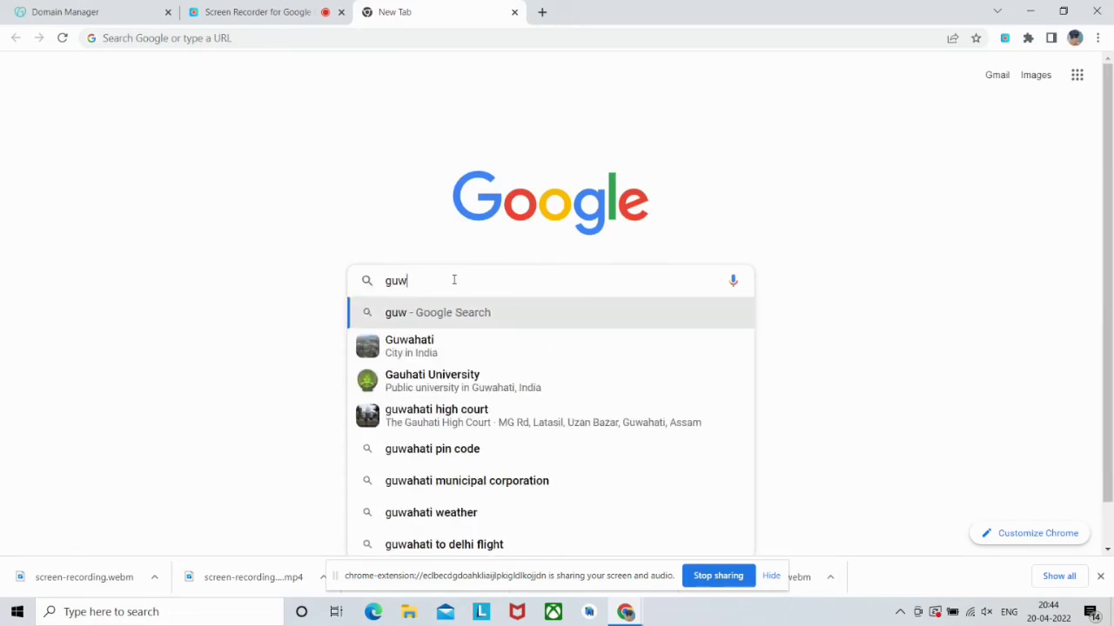
pyautogui.write('ahatiartis')
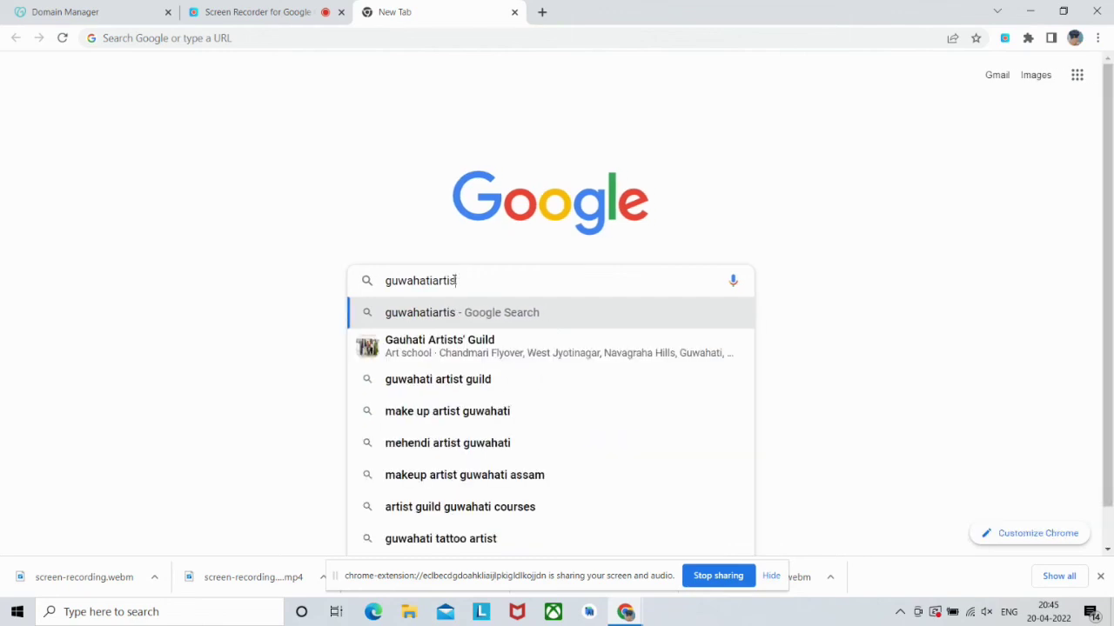
pyautogui.write('t.com')
pyautogui.press('Return')
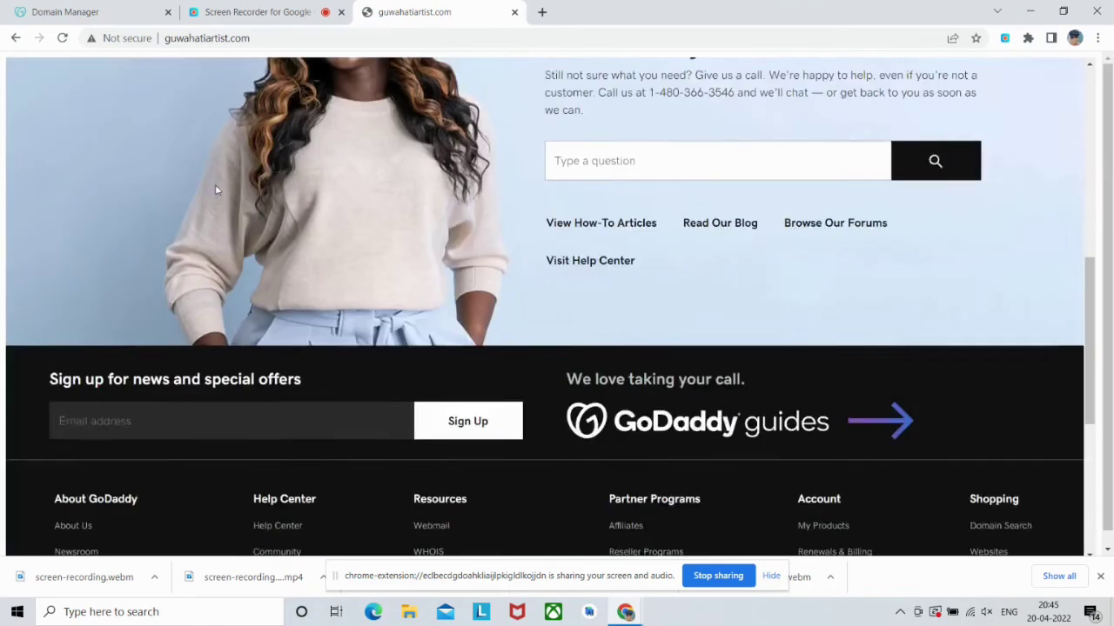
pyautogui.scroll(-3, 215, 189)
# Scroll through the 'Welcome to guwahatiartist.com' GoDaddy parked page and back to the top.
pyautogui.scroll(10, 213, 187)
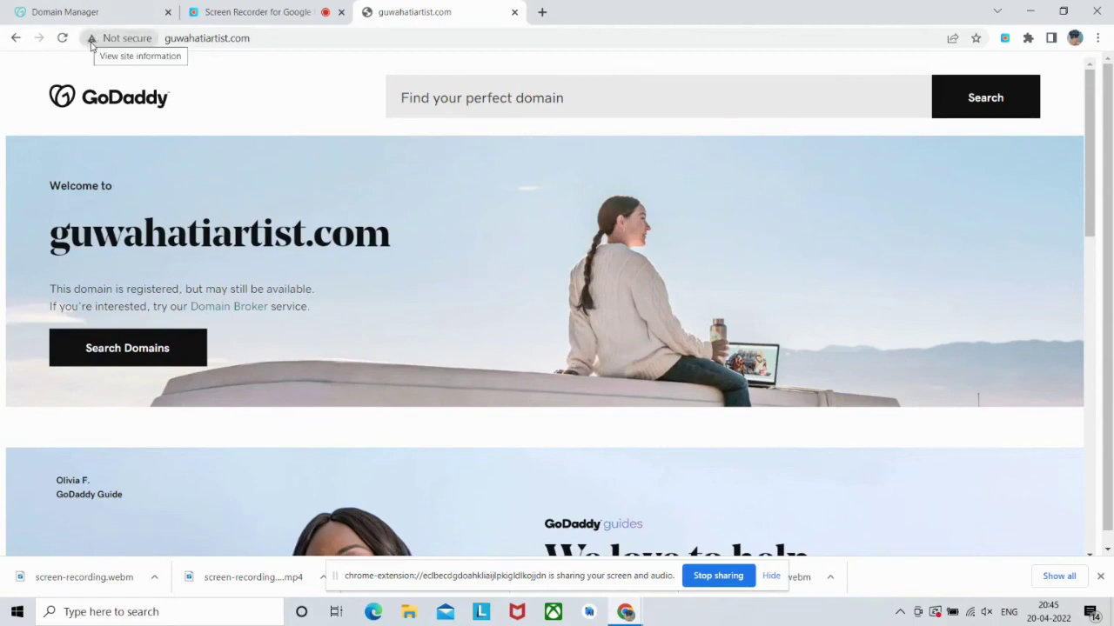
pyautogui.scroll(-5, 249, 143)
pyautogui.scroll(5, 249, 144)
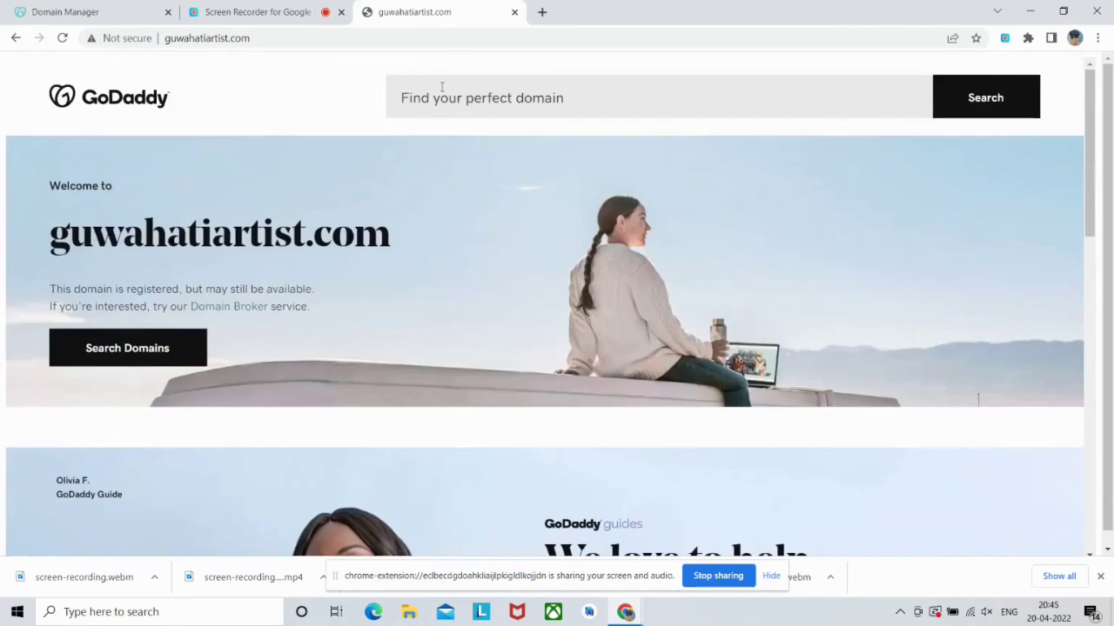